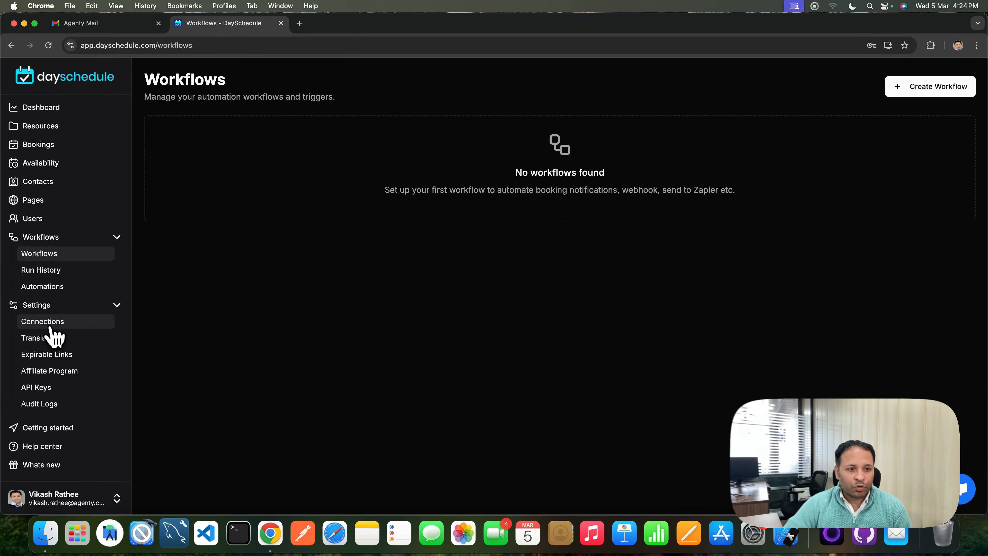
Review the available email connectors and the list of existing connections
left_click(42, 322)
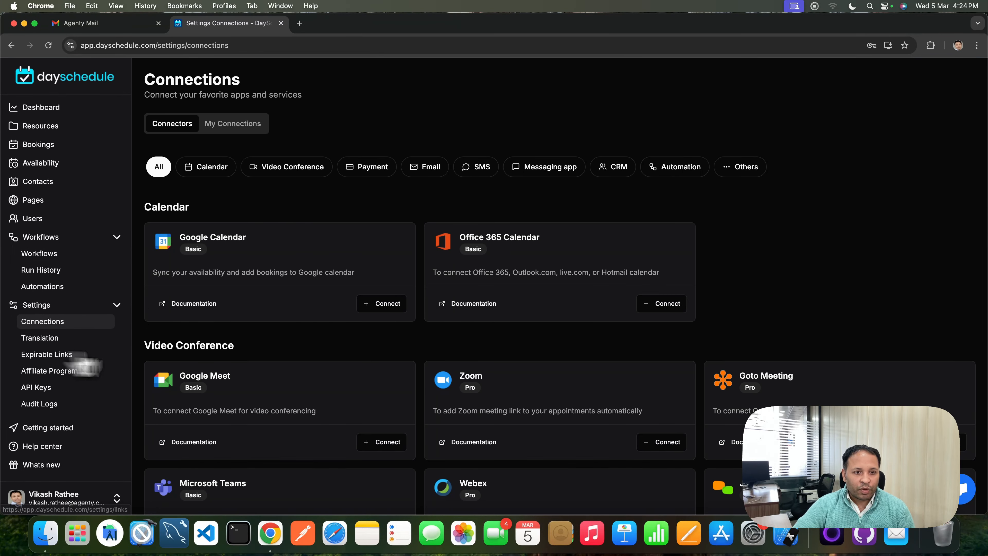
scroll(303, 320, "down", 3)
scroll(288, 316, "up", 3)
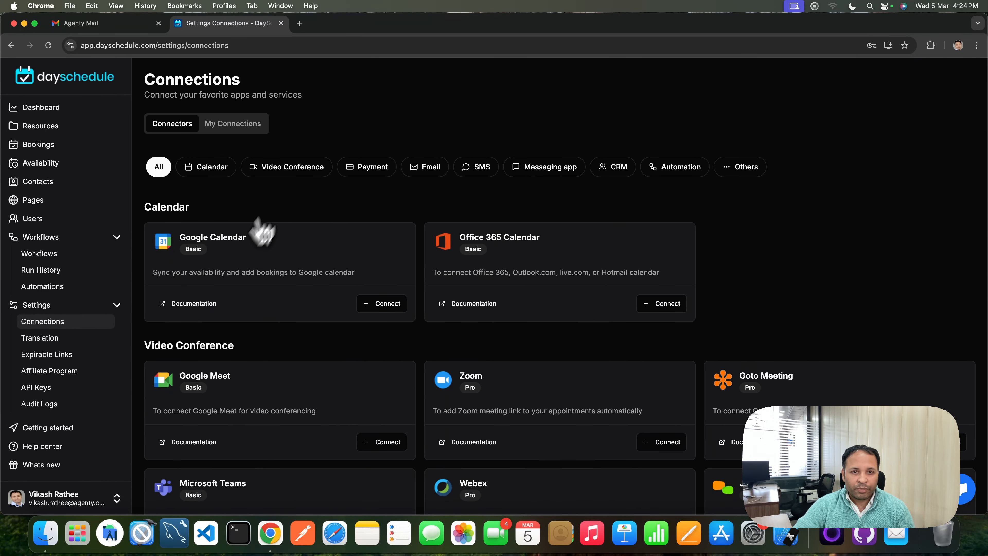
left_click(430, 167)
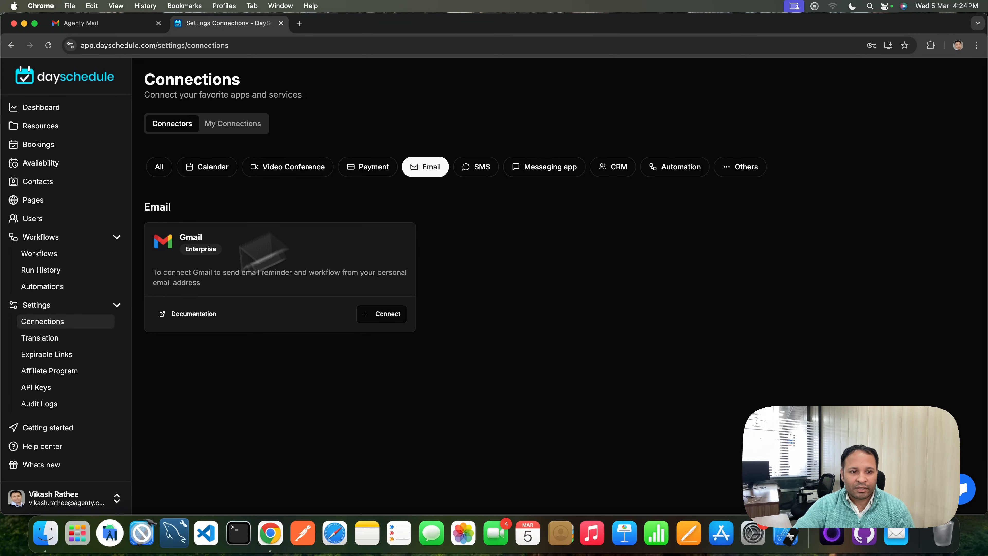
left_click(222, 127)
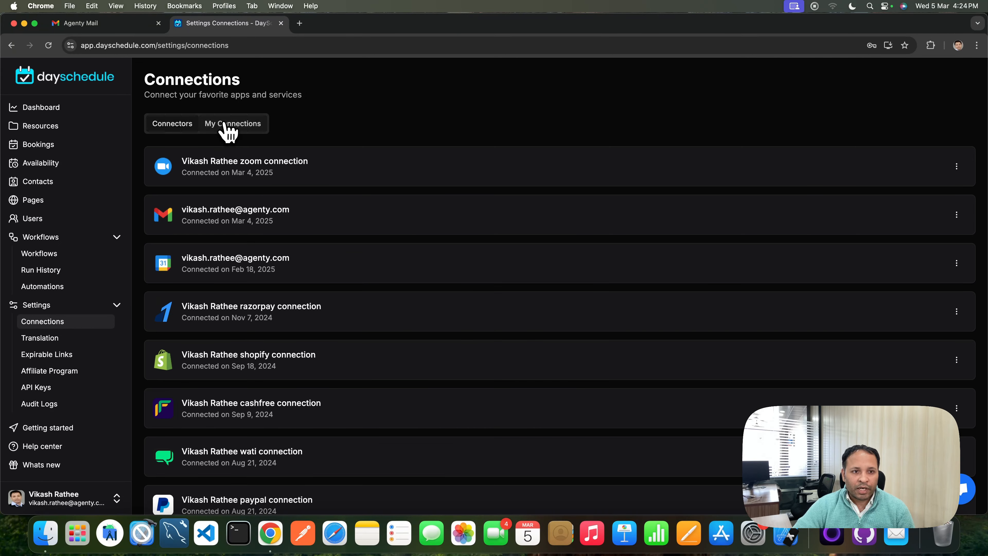
triple_click(200, 213)
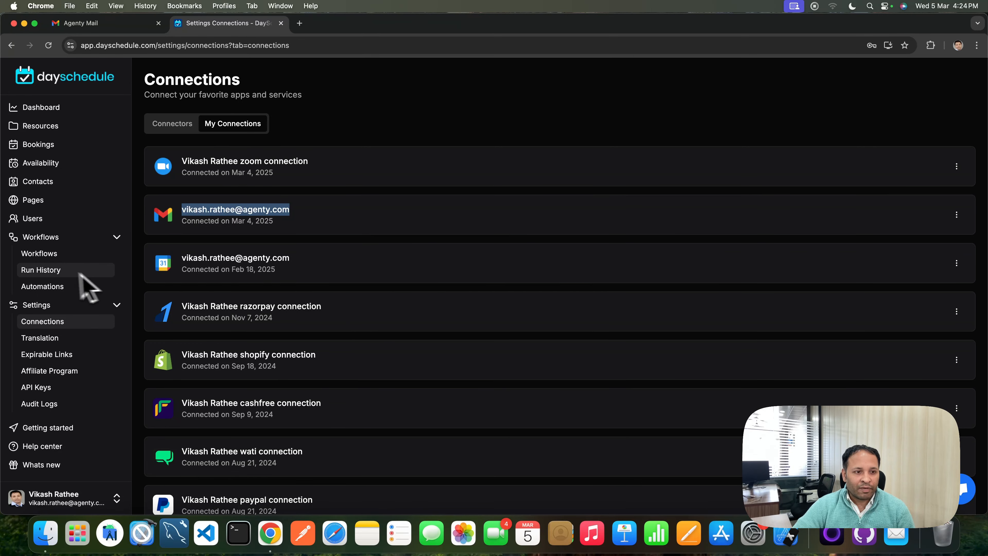
Start creating a new workflow and name it Meeting confirmation
left_click(45, 255)
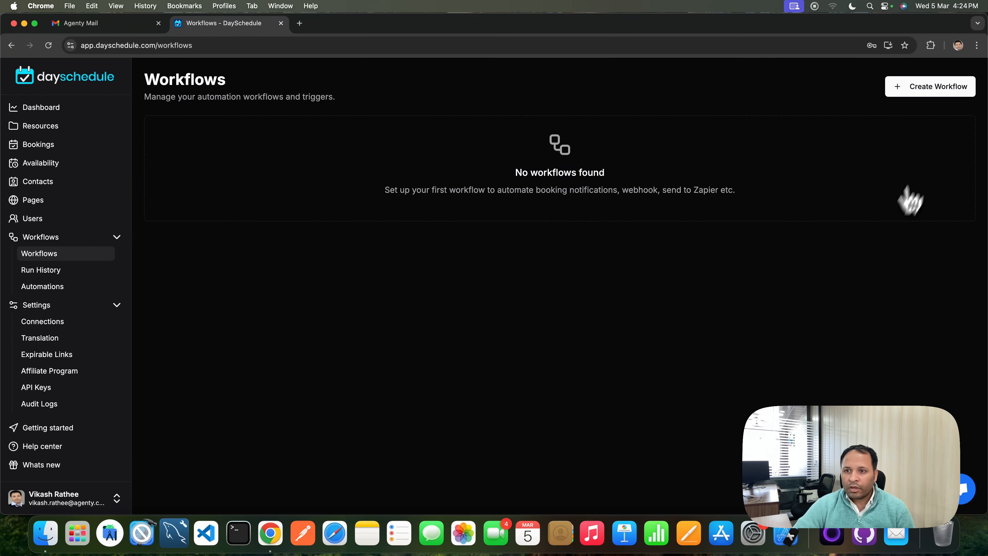
left_click(935, 89)
left_click(417, 155)
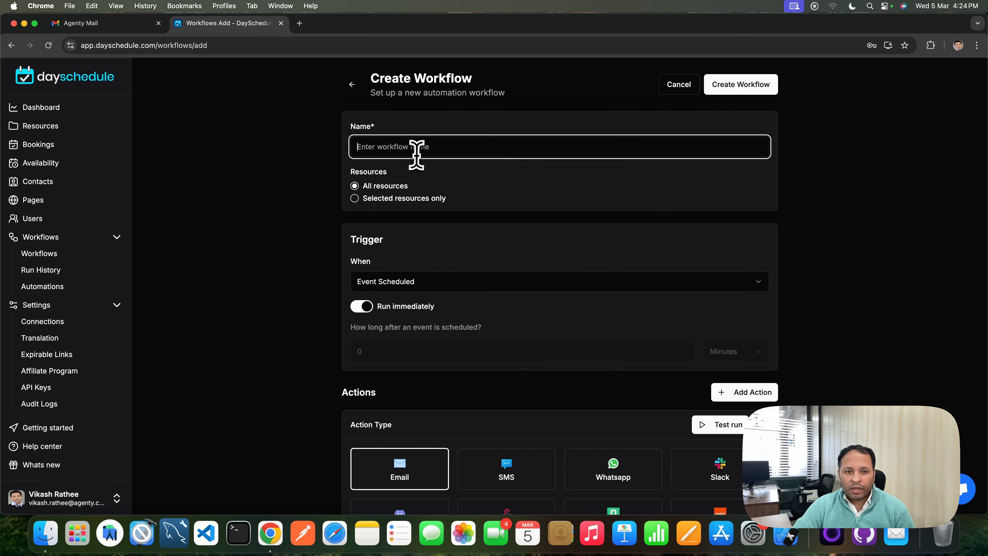
type("E")
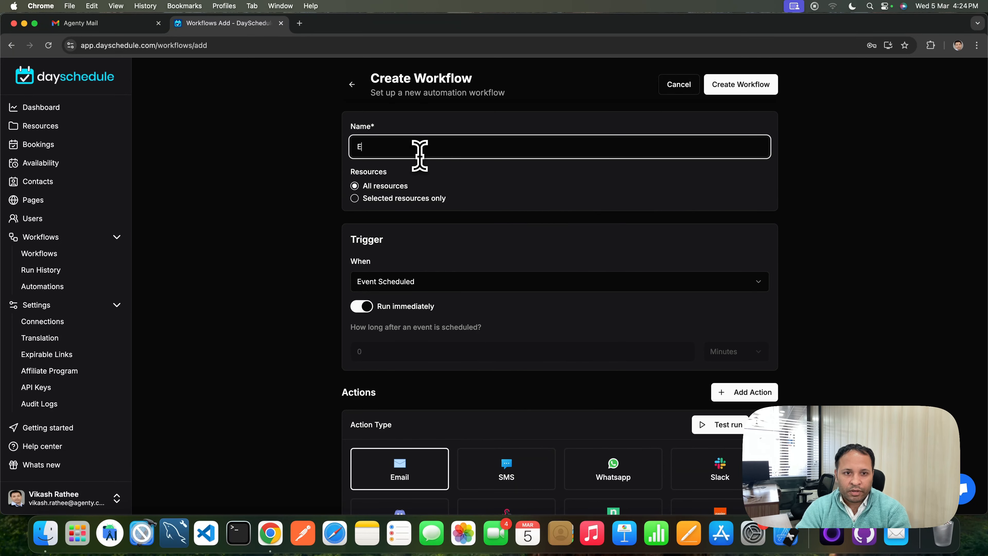
key("BackSpace")
type("Meeting reminder")
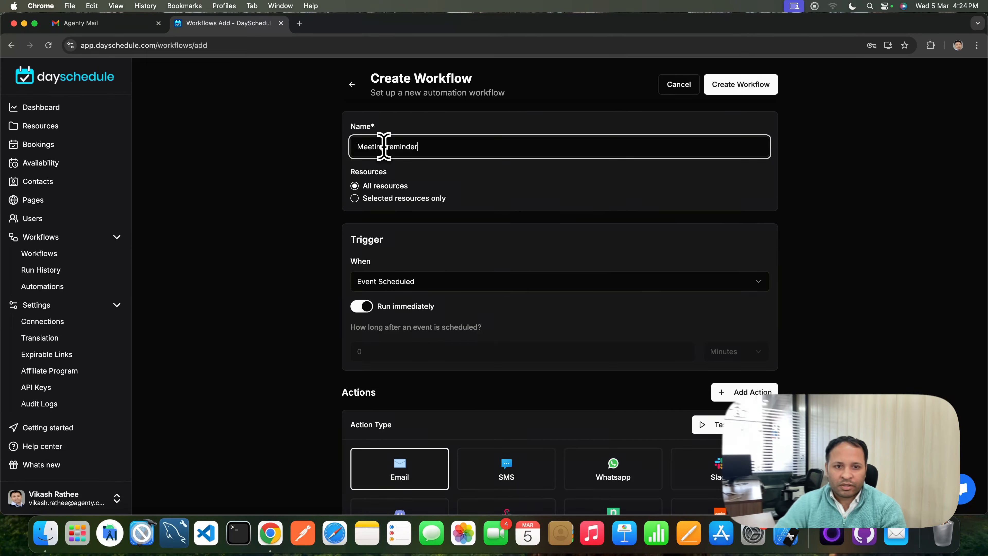
double_click(393, 147)
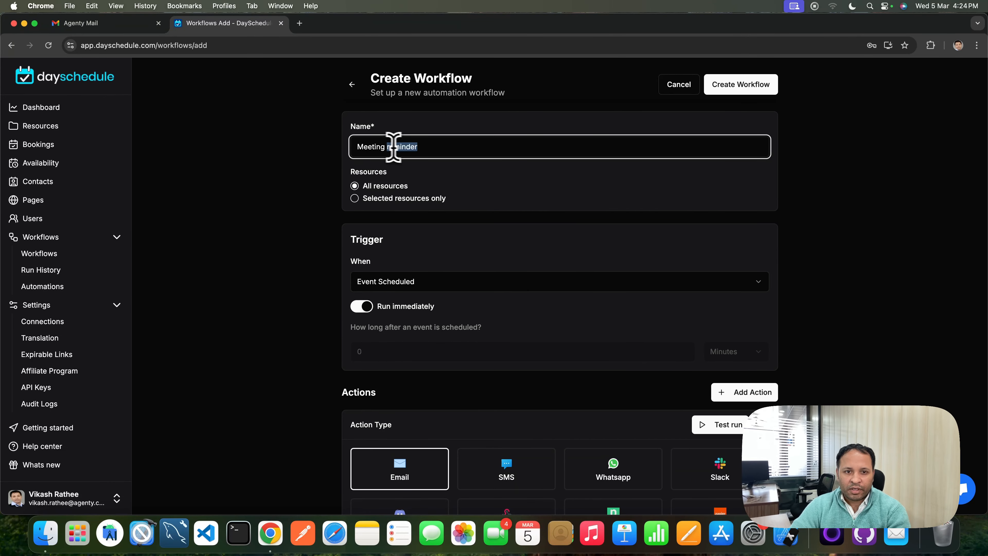
type("confi")
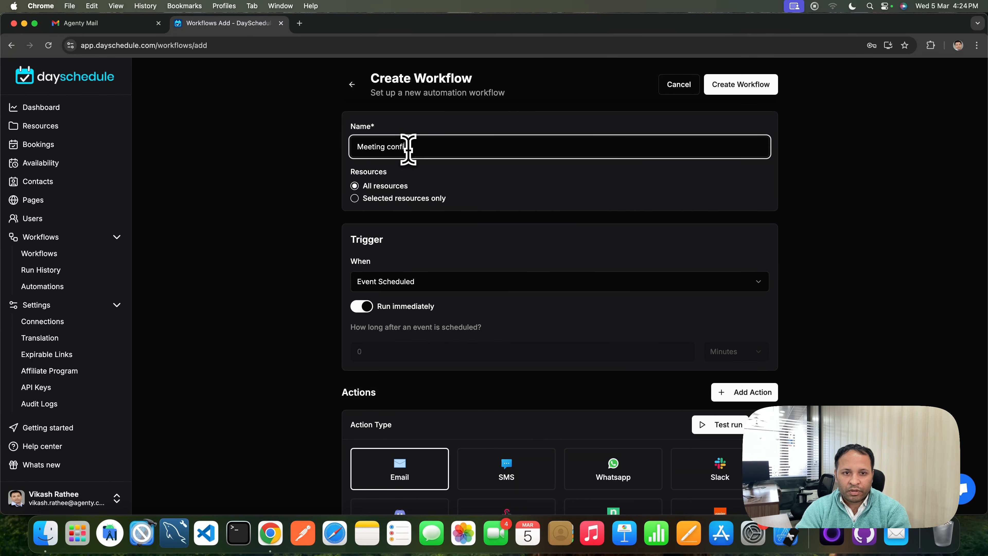
type("rmation")
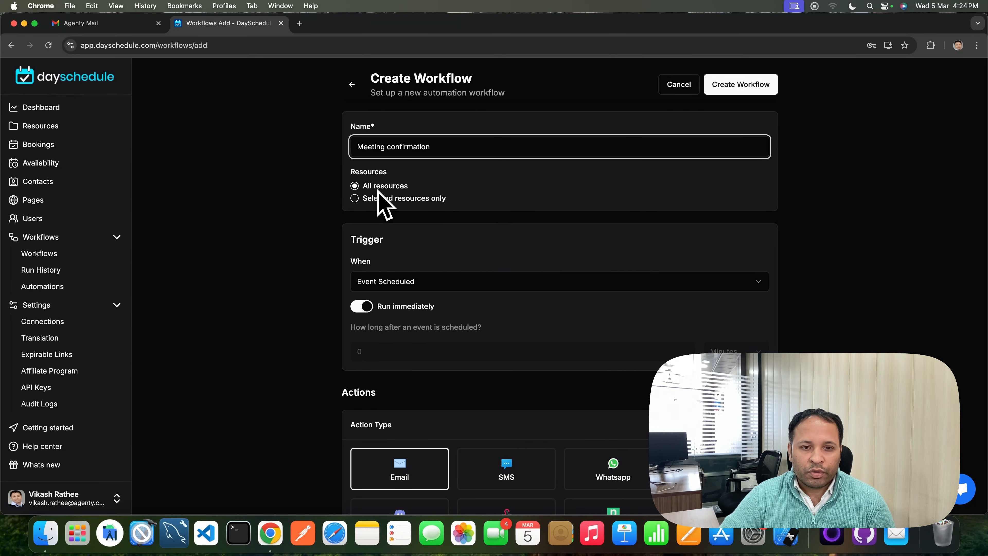
Choose the connected Gmail account as the connection for the Email action
scroll(432, 248, "down", 5)
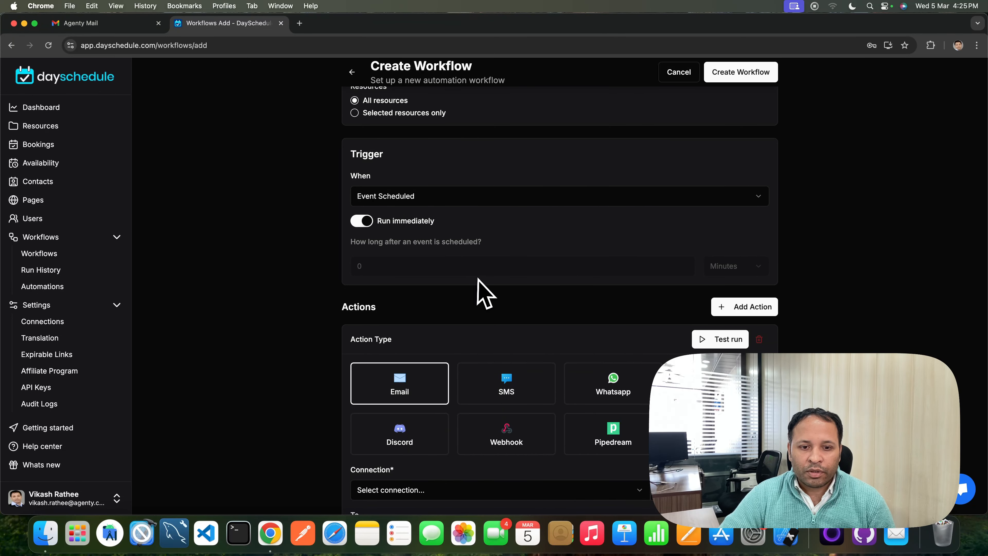
scroll(483, 290, "down", 8)
scroll(397, 245, "down", 3)
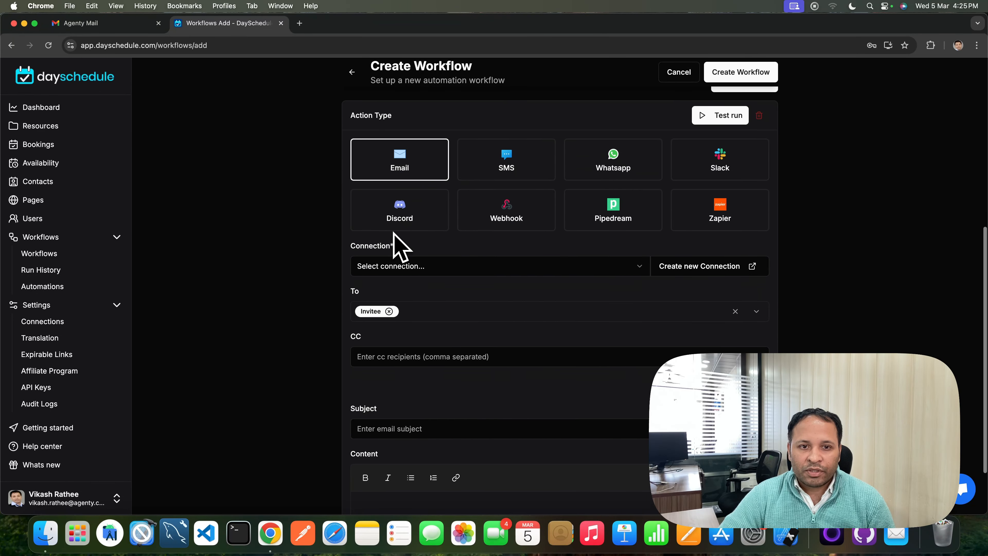
left_click(435, 266)
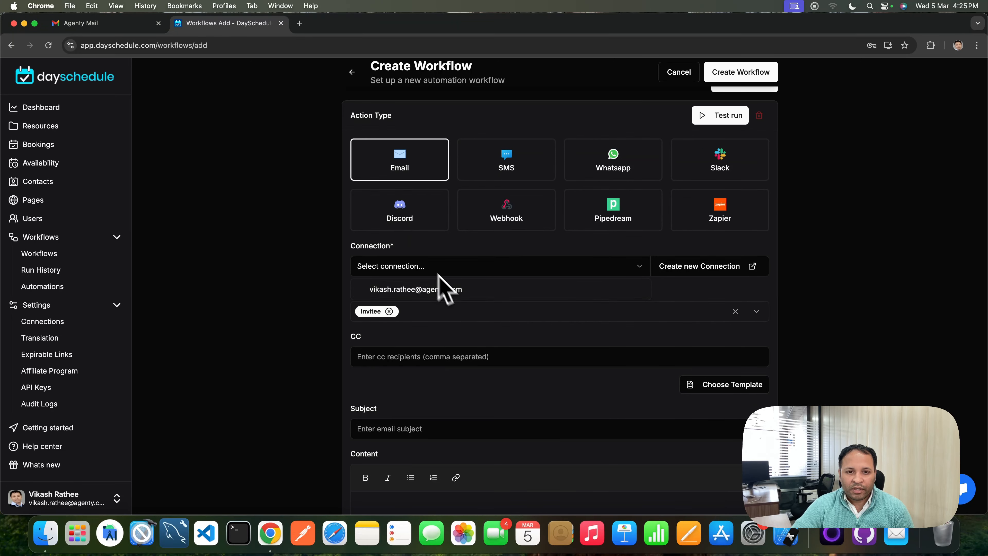
left_click(424, 290)
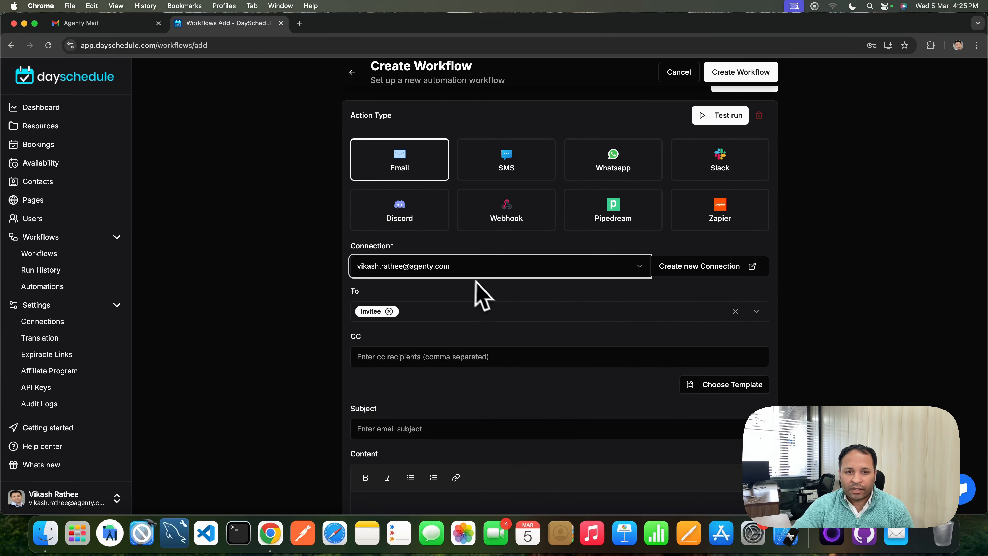
scroll(505, 324, "down", 2)
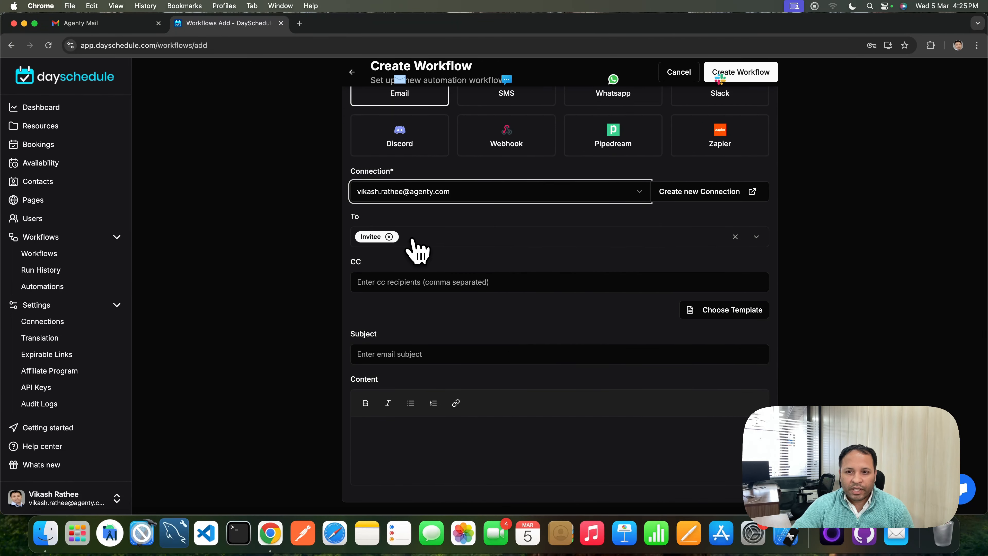
left_click(444, 253)
left_click(335, 273)
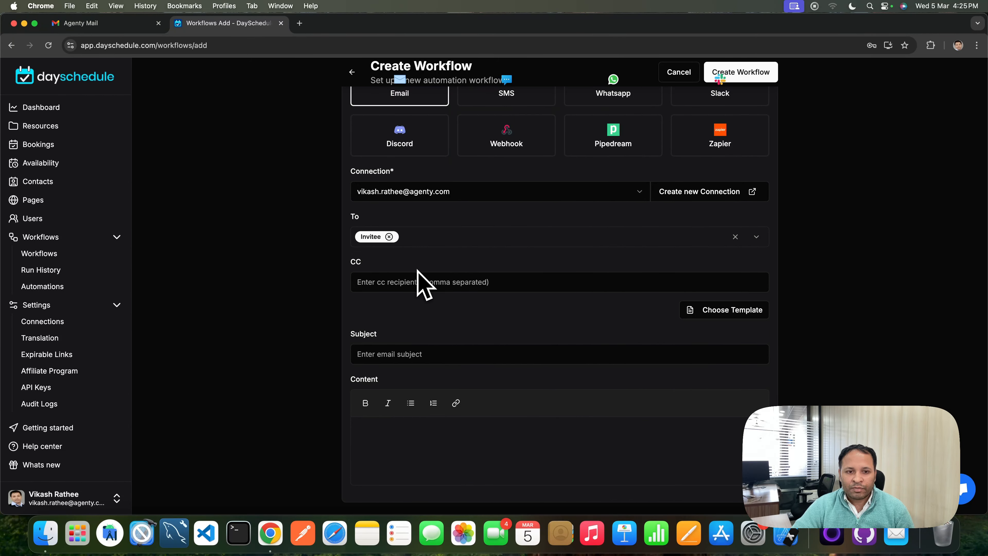
left_click(433, 283)
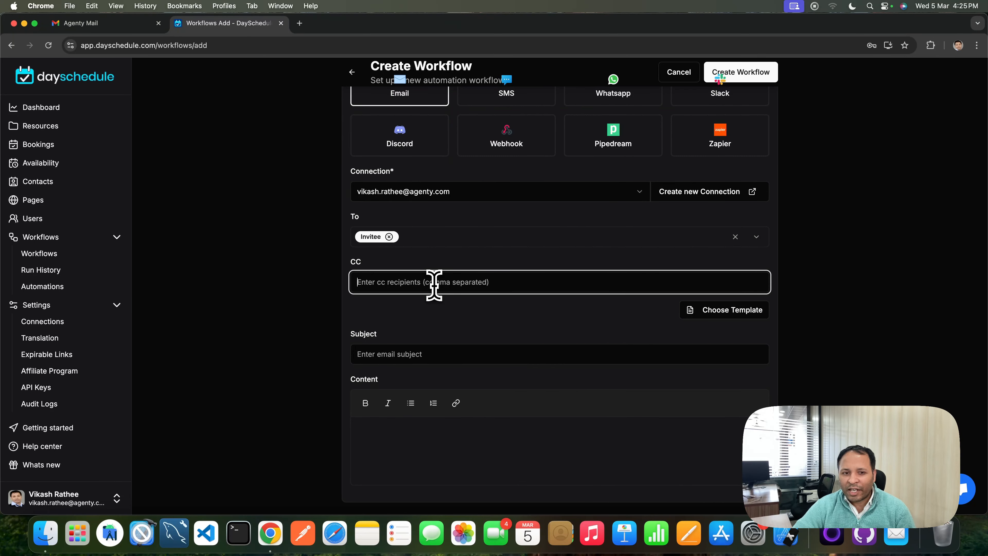
left_click(479, 313)
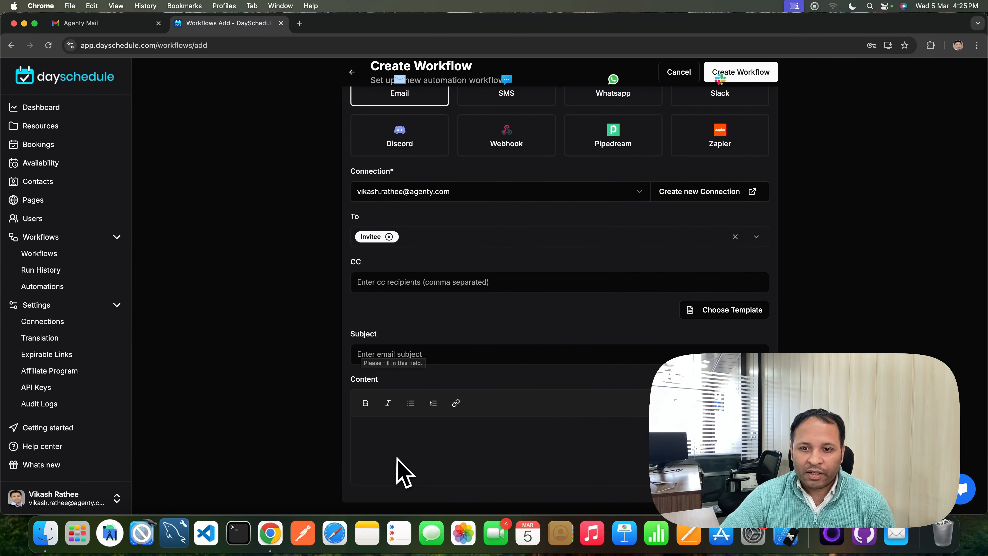
Apply the Sales demo confirmation email template to fill the subject and content
left_click(732, 316)
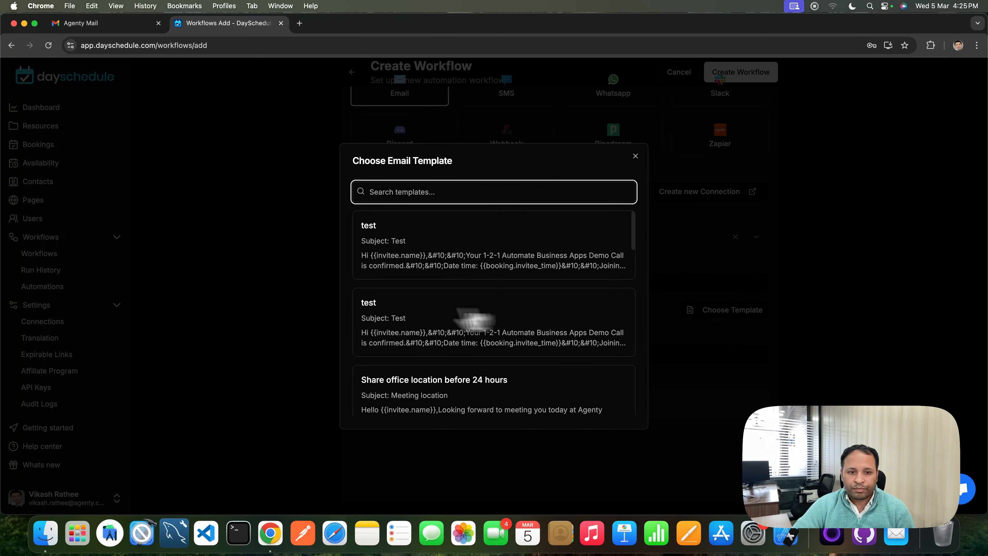
scroll(386, 313, "down", 5)
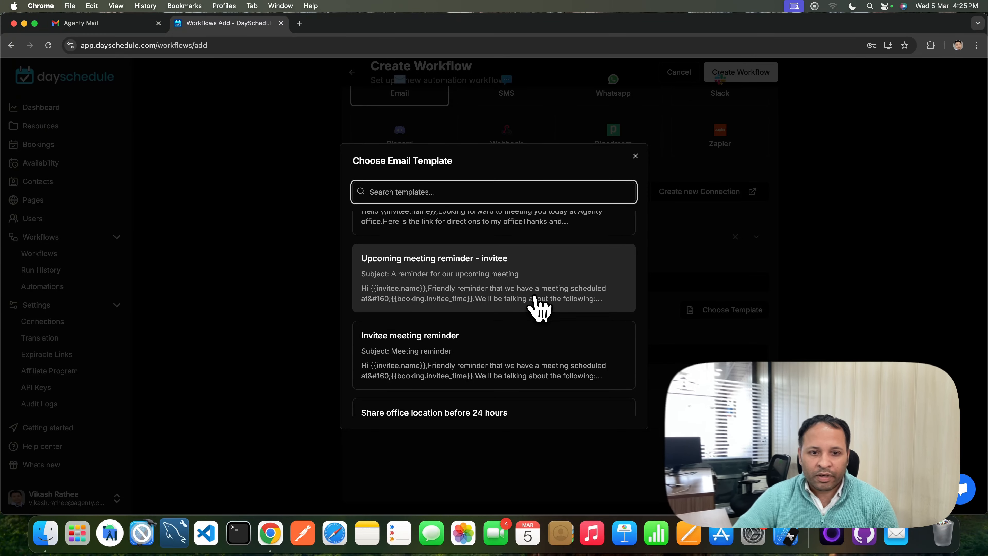
scroll(537, 308, "down", 2)
scroll(488, 322, "down", 8)
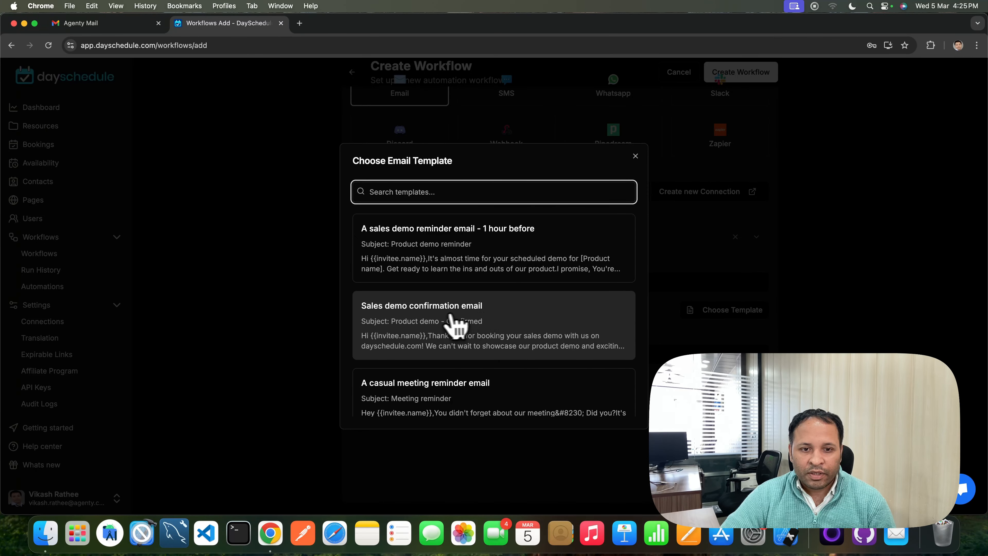
left_click(468, 325)
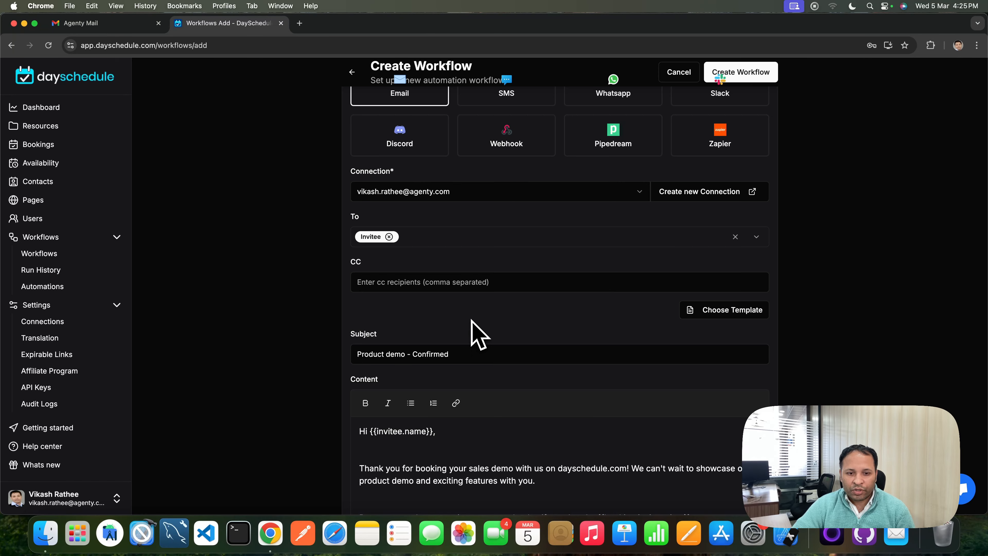
Add the sentence beginning 'I will call you on the scheduled' to the end of the email's first paragraph
scroll(540, 339, "down", 3)
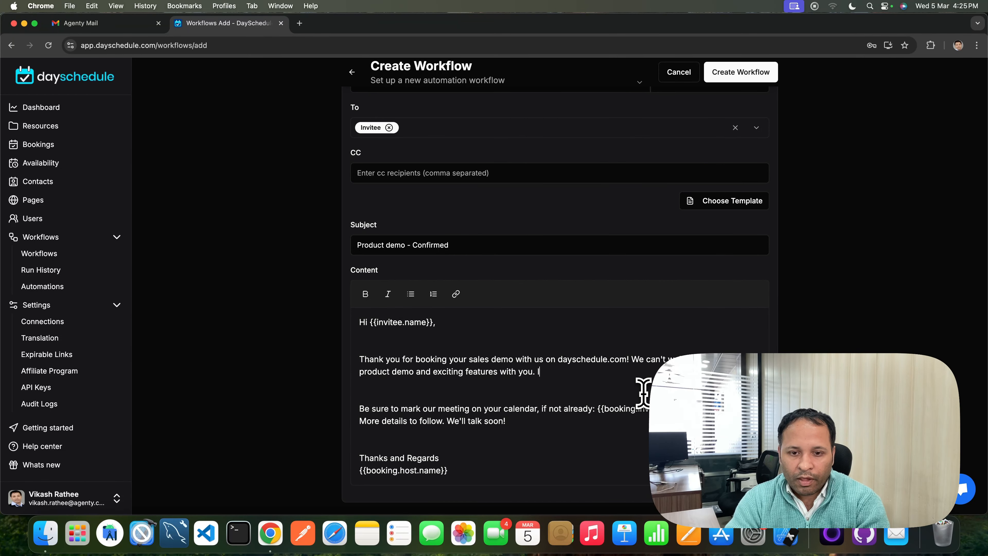
type("I will call you ")
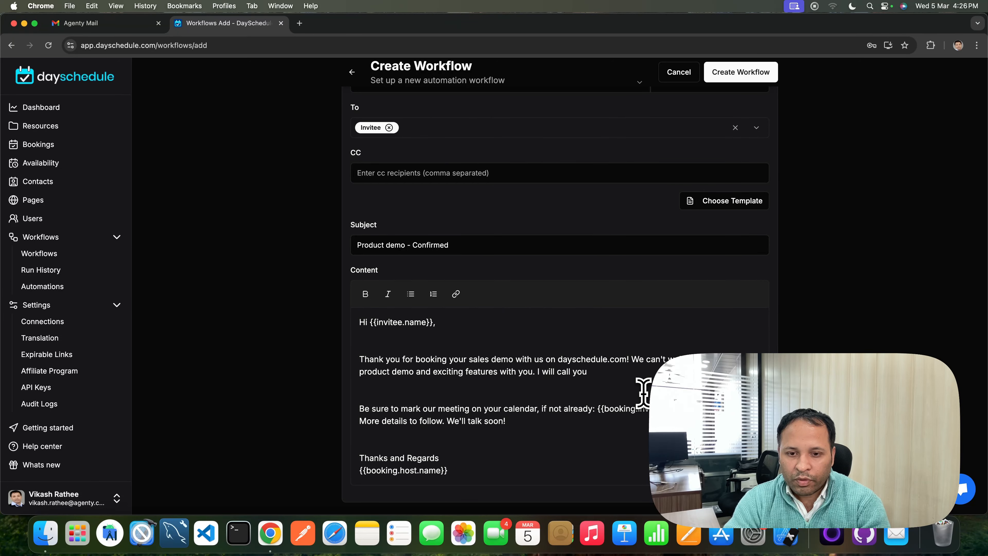
type("on the schedu")
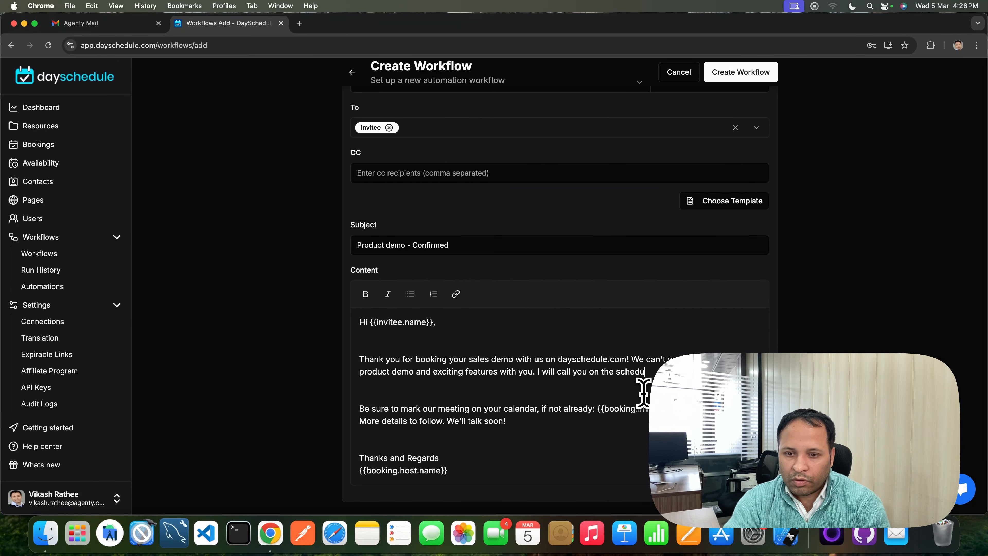
type("le ti")
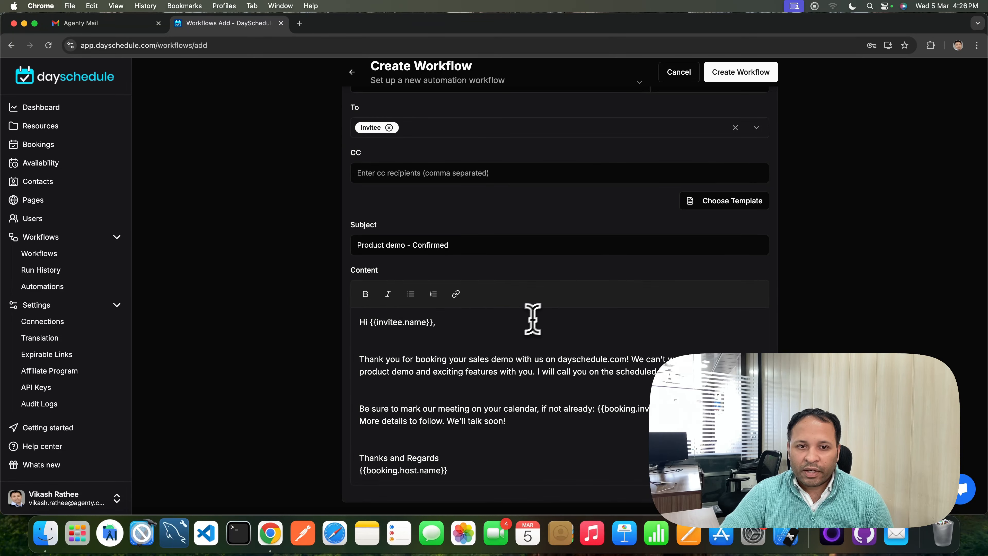
Run a test of the email action and examine the output log it produces
scroll(542, 318, "up", 10)
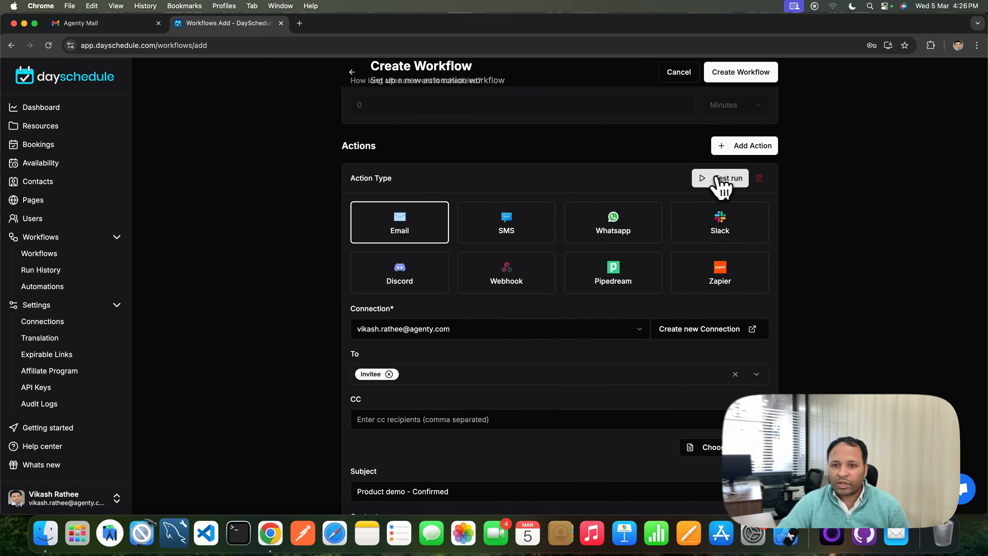
left_click(717, 185)
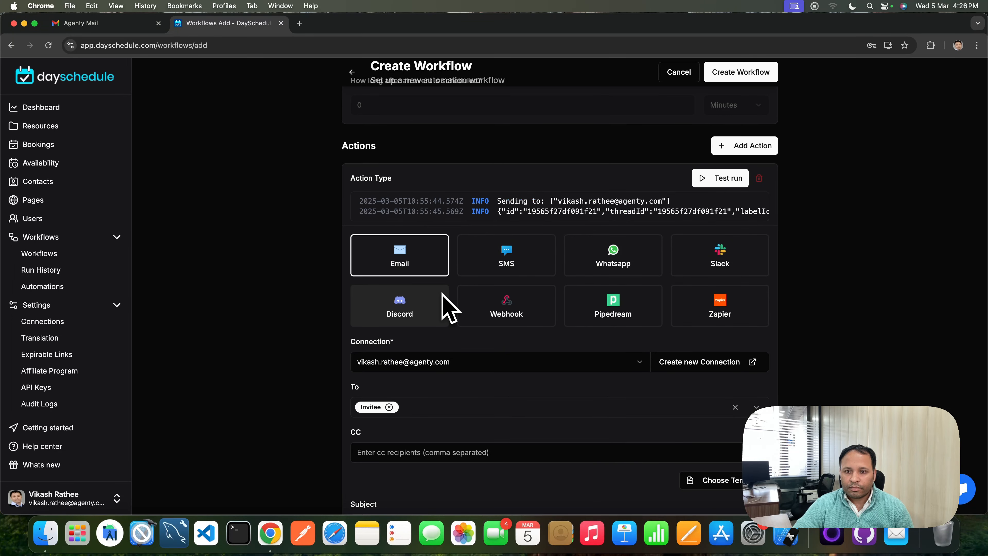
left_click_drag(506, 200, 646, 204)
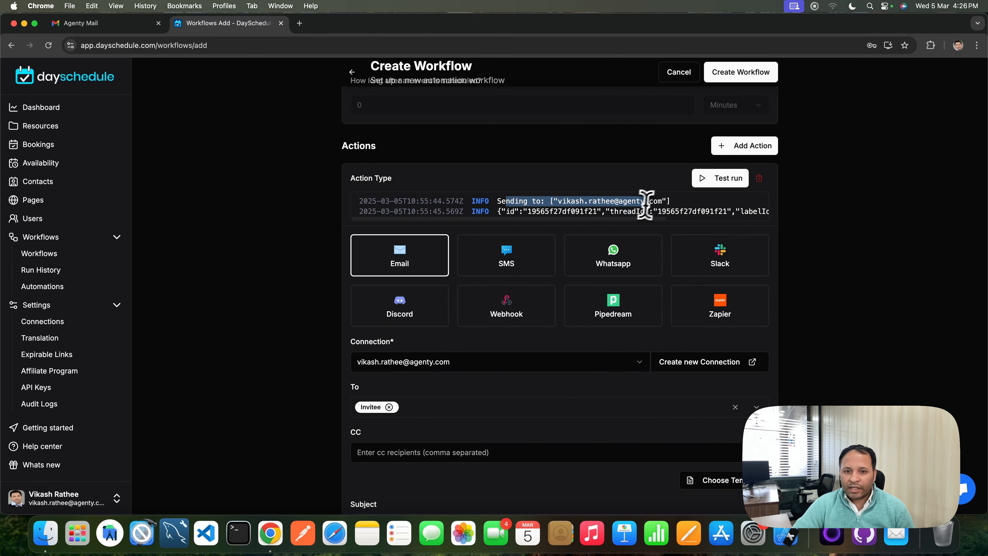
left_click_drag(561, 212, 720, 225)
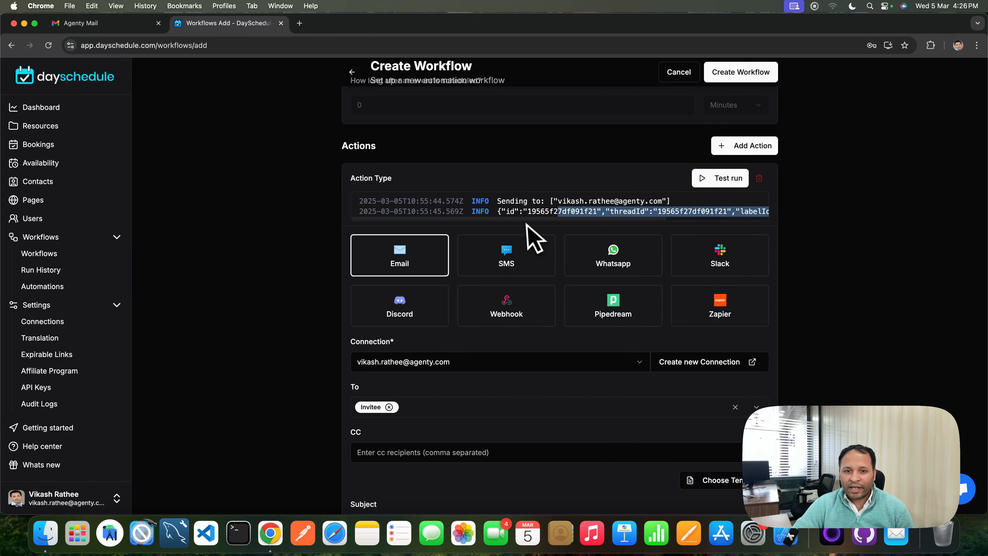
left_click_drag(536, 221, 628, 220)
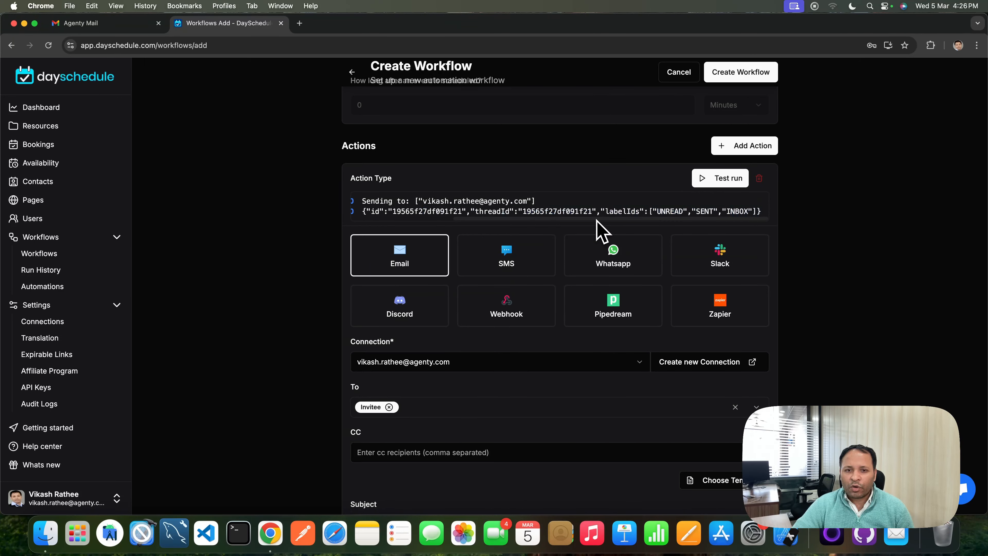
mouse_move(597, 220)
left_mouse_down()
mouse_move(523, 221)
mouse_move(615, 221)
left_mouse_up()
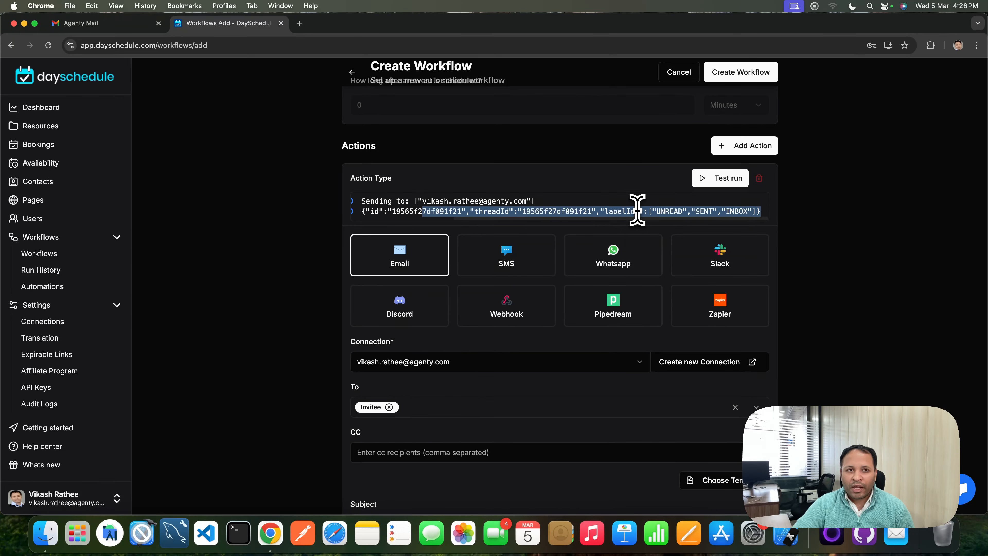
left_click(643, 217)
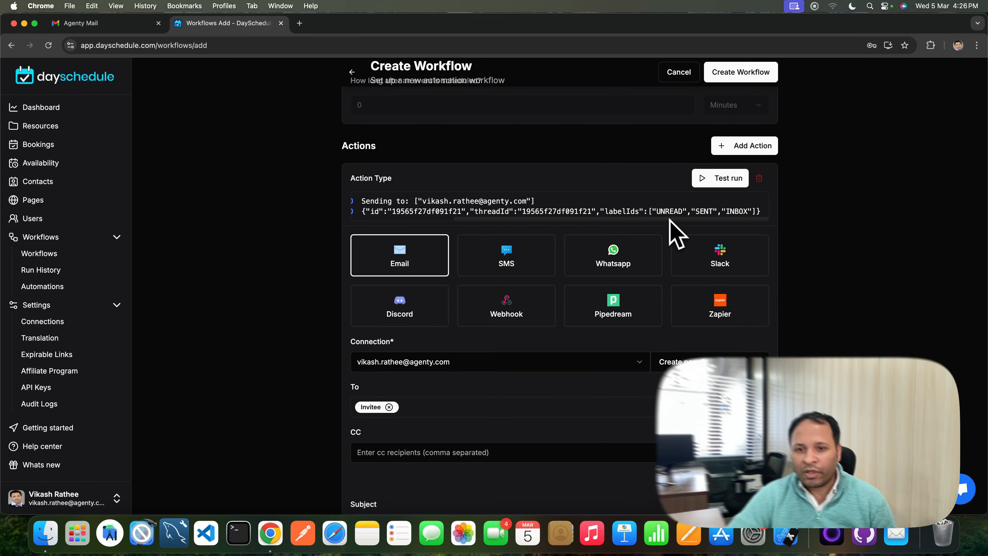
Examine the test run log, then open the Product demo - Confirmed email in the Gmail inbox and inspect its sender address
left_click_drag(668, 218, 580, 223)
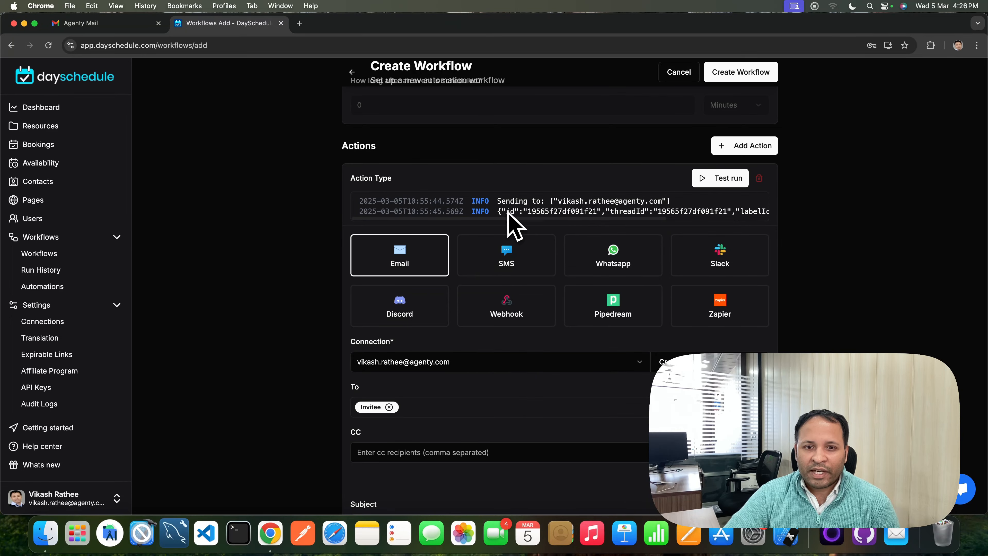
left_click(103, 24)
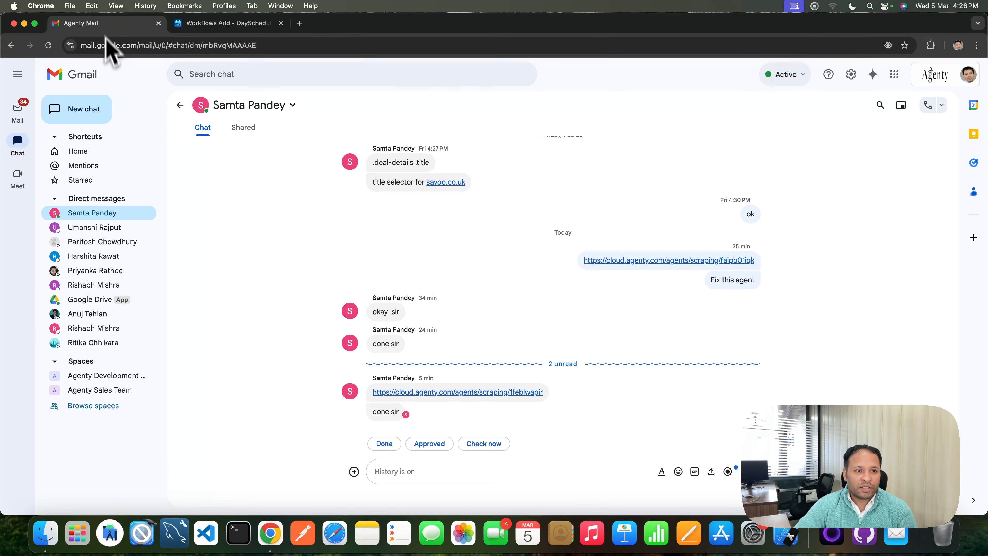
left_click(79, 140)
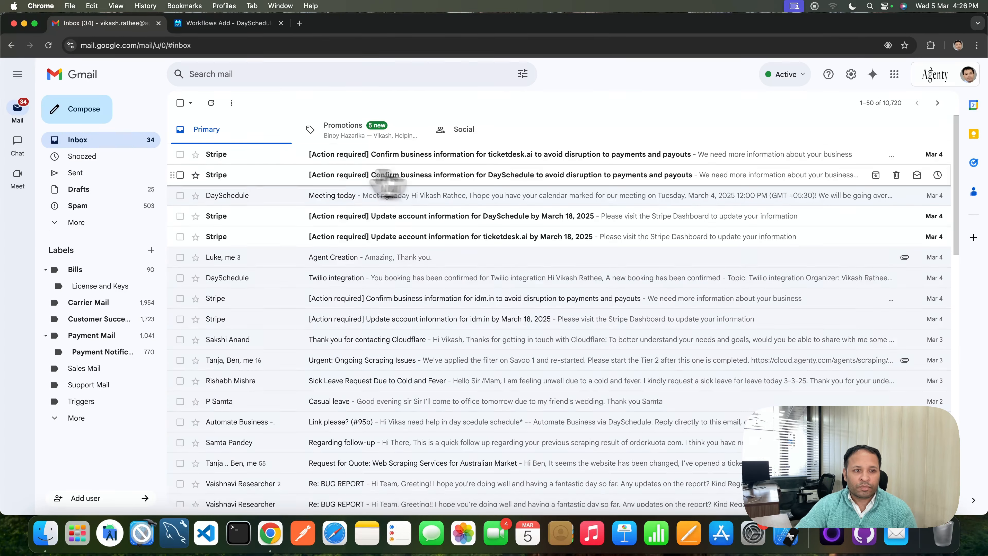
left_click(88, 144)
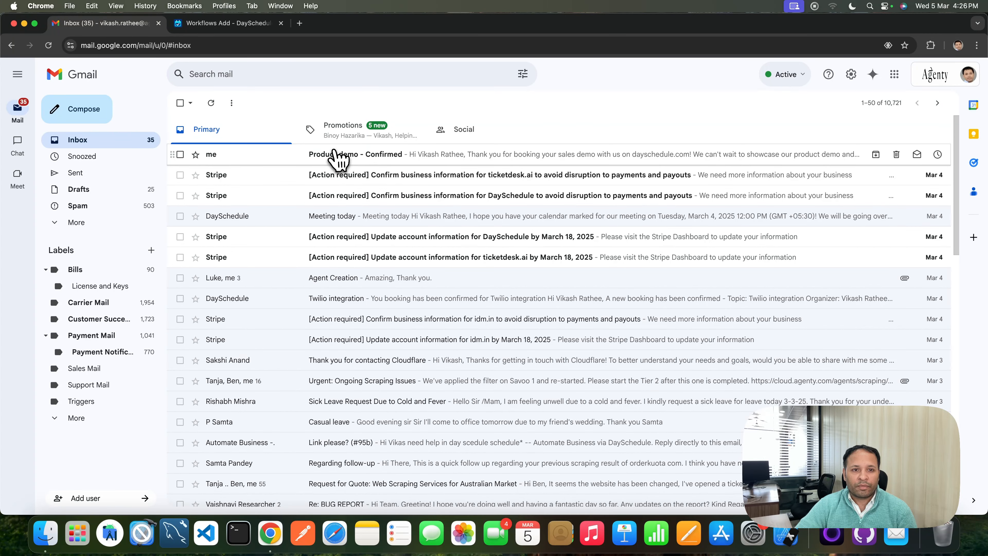
left_click(338, 155)
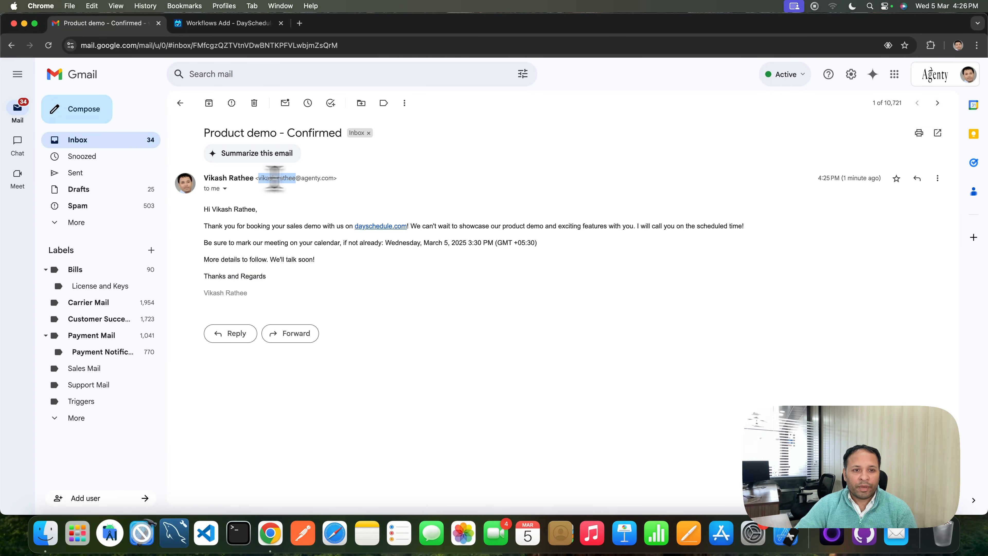
left_click_drag(259, 178, 334, 179)
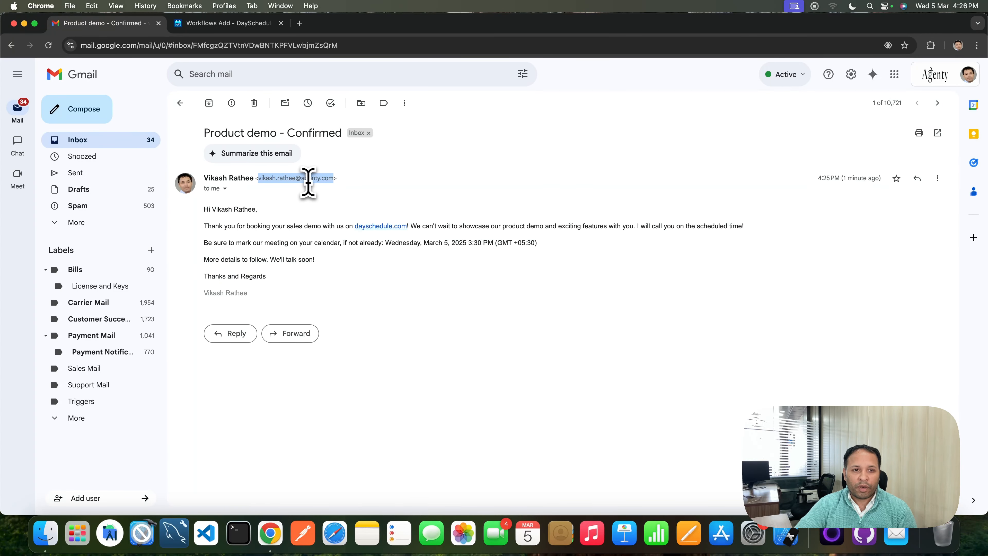
left_click(282, 272)
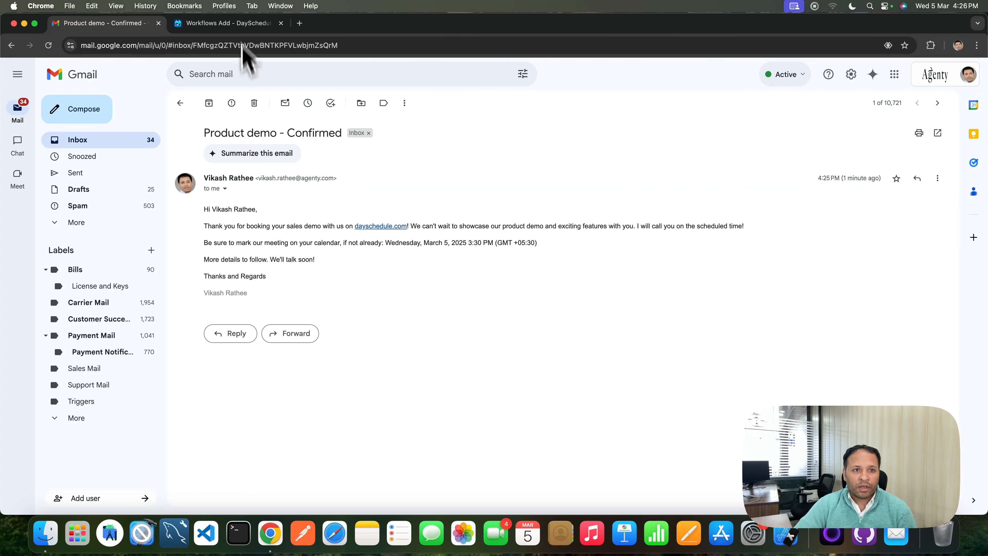
Save the Meeting confirmation workflow
left_click(237, 23)
scroll(646, 304, "up", 6)
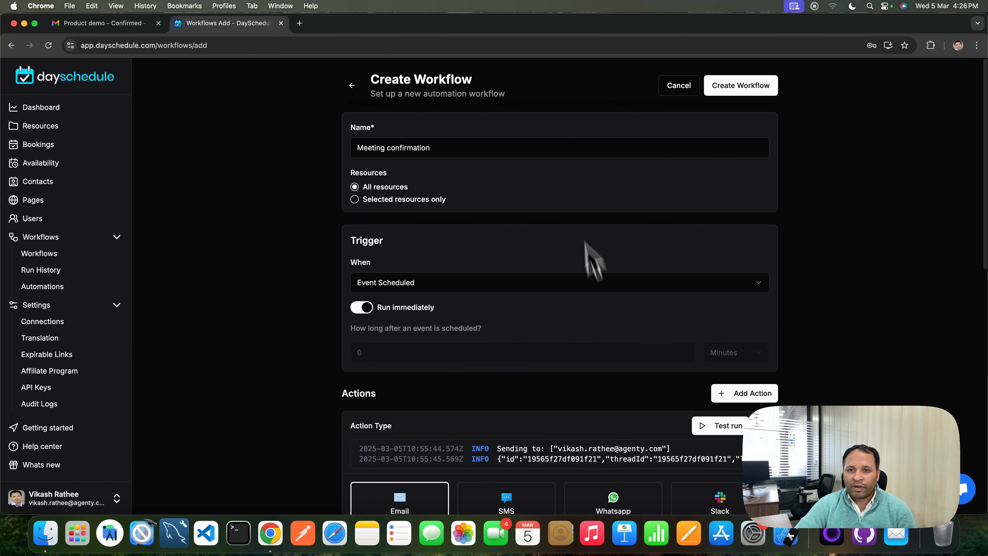
left_click(754, 89)
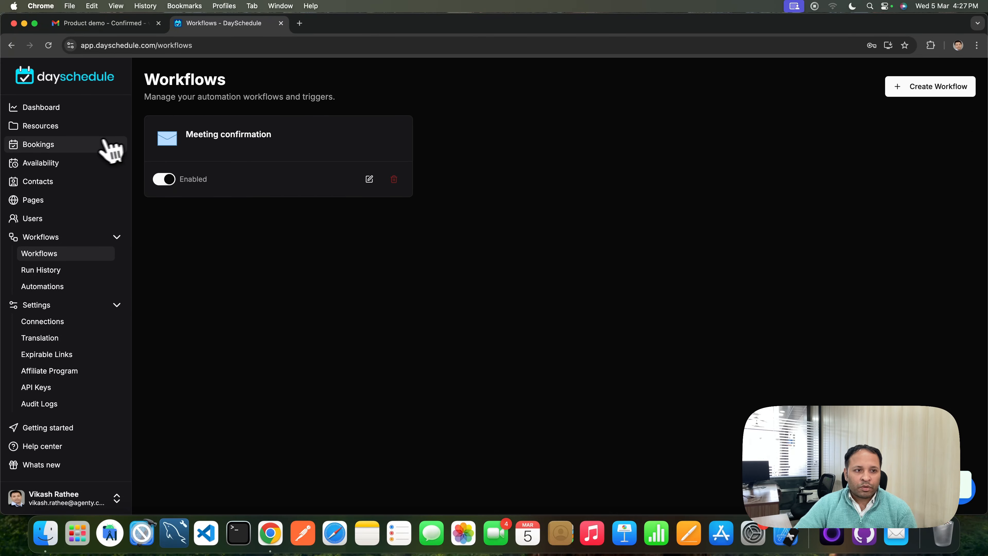
Disable the default booking confirmation email to invitees for the Meeting with Vikash event and save the changes
left_click(52, 145)
left_click(54, 133)
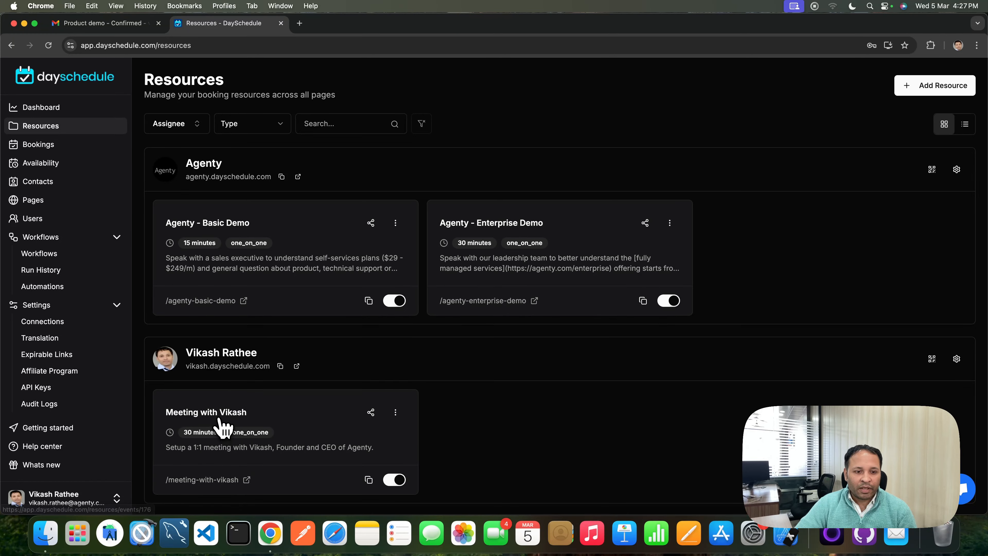
left_click(221, 426)
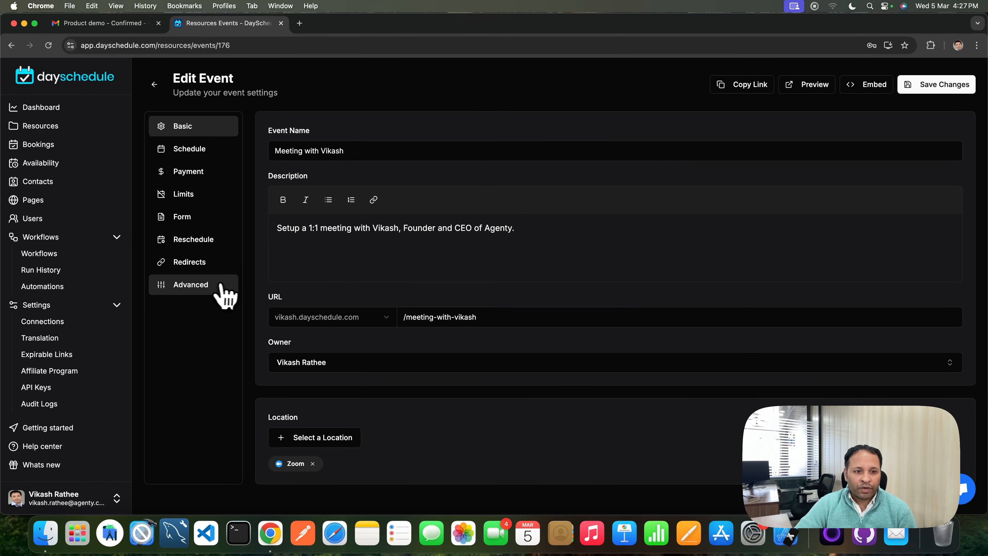
left_click(201, 287)
scroll(530, 260, "down", 3)
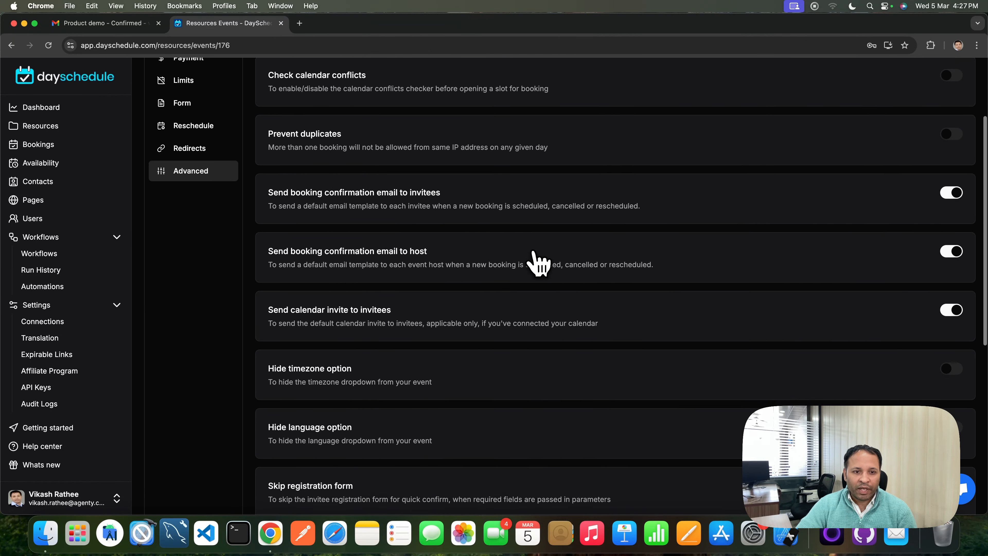
scroll(533, 253, "down", 1)
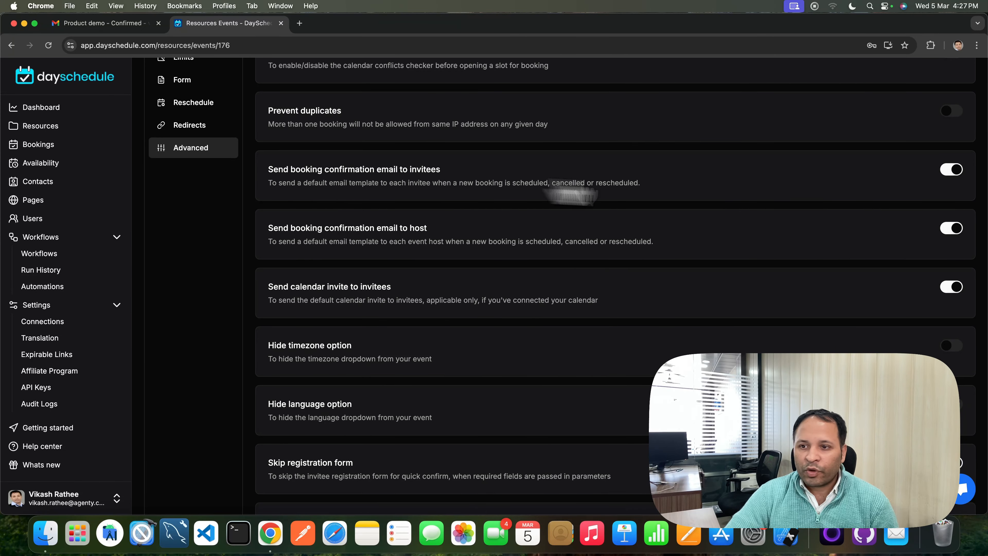
left_click(953, 170)
scroll(812, 214, "up", 3)
scroll(805, 215, "up", 2)
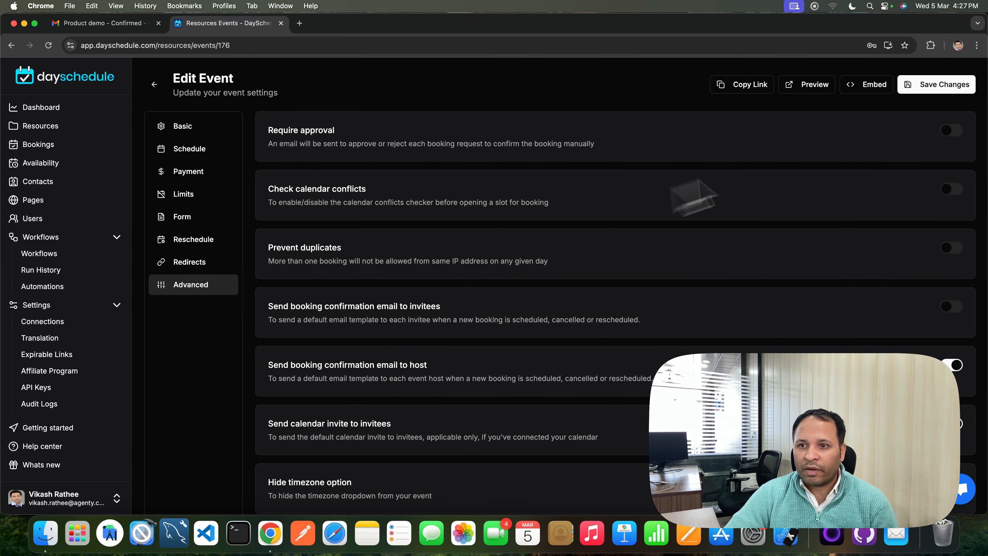
left_click(938, 89)
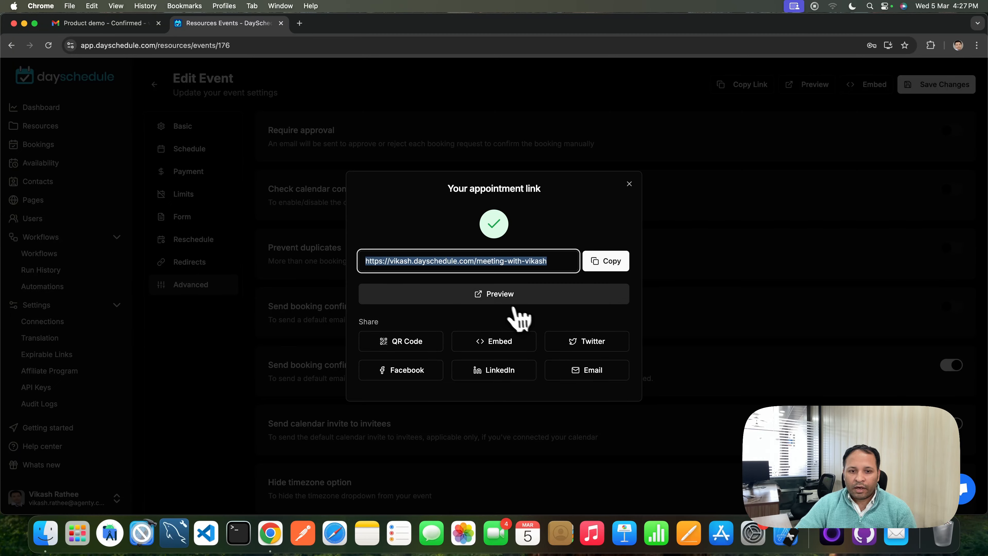
Preview the booking page and book a meeting on March 24, 2025 at 11:00 am with the invitee's name and e-mail
left_click(498, 299)
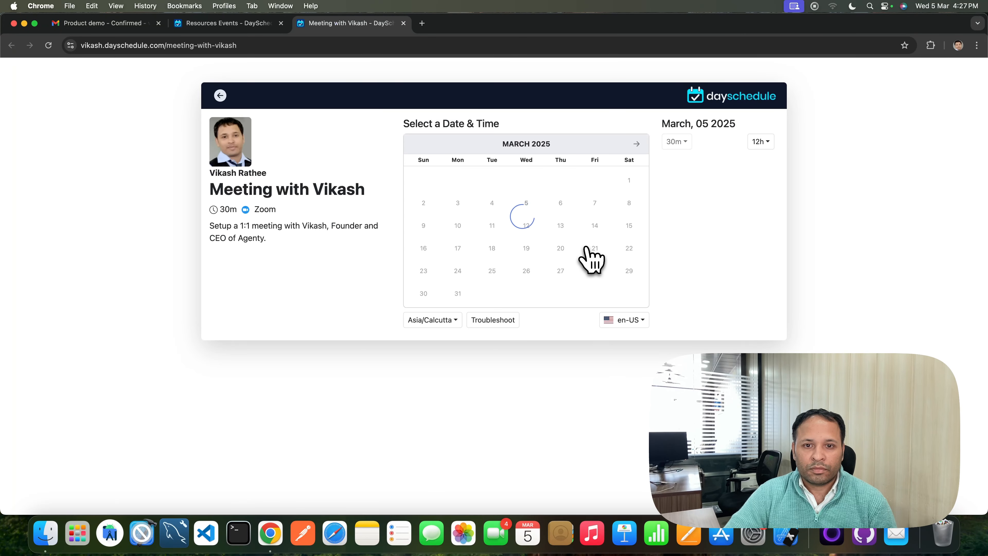
left_click(739, 165)
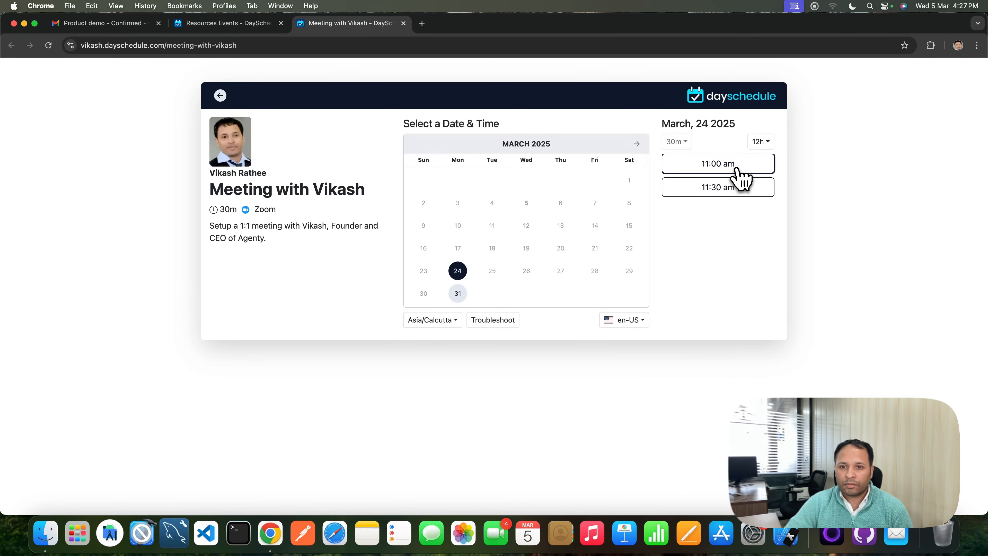
left_click(458, 178)
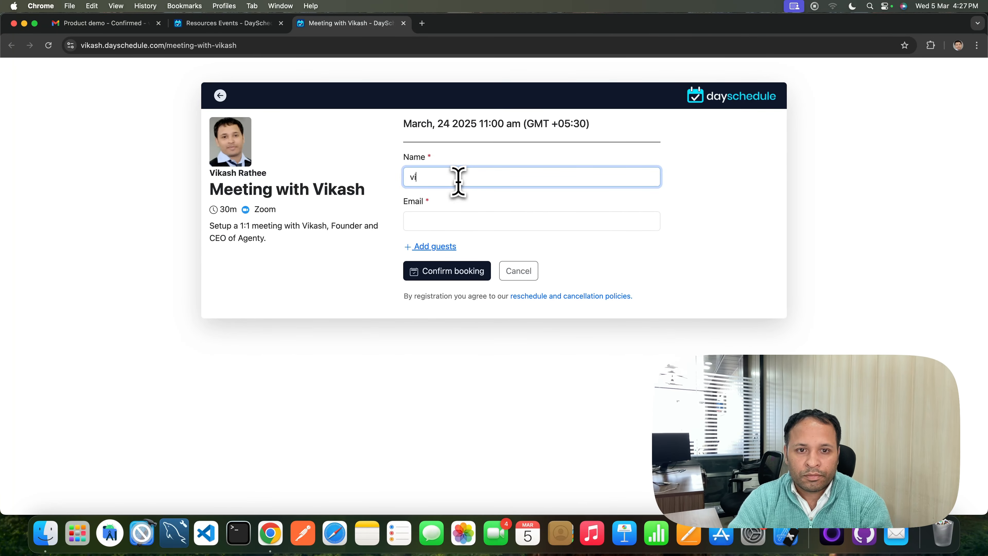
key("Tab")
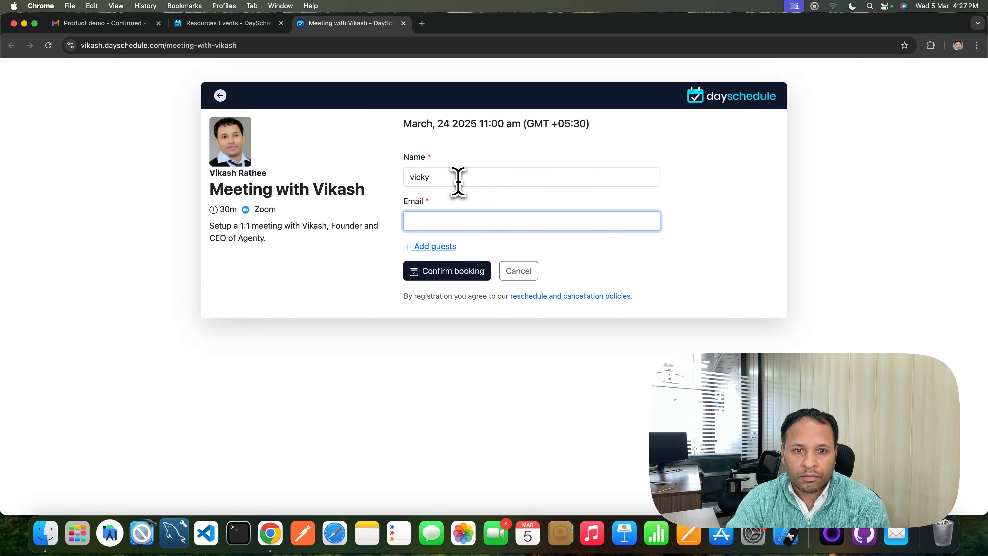
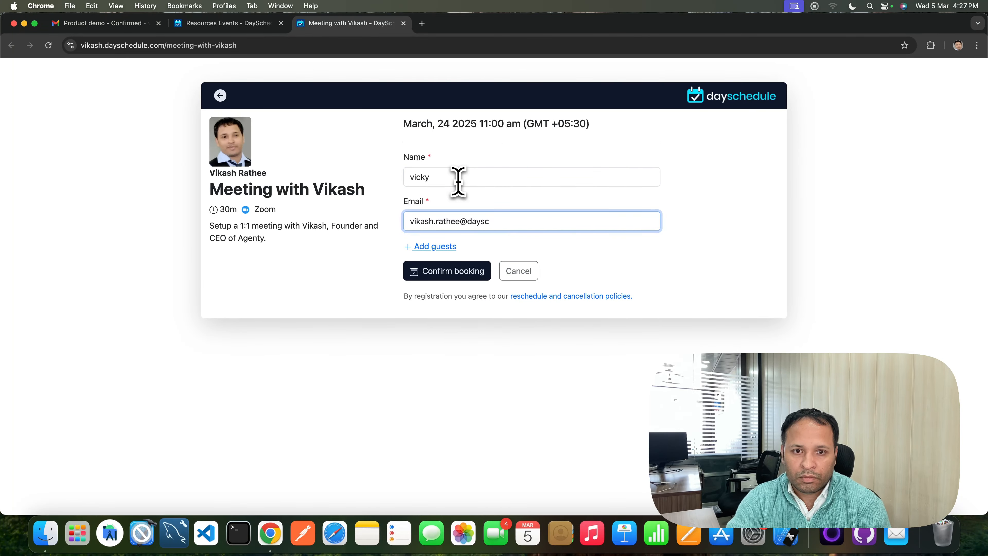
key("Return")
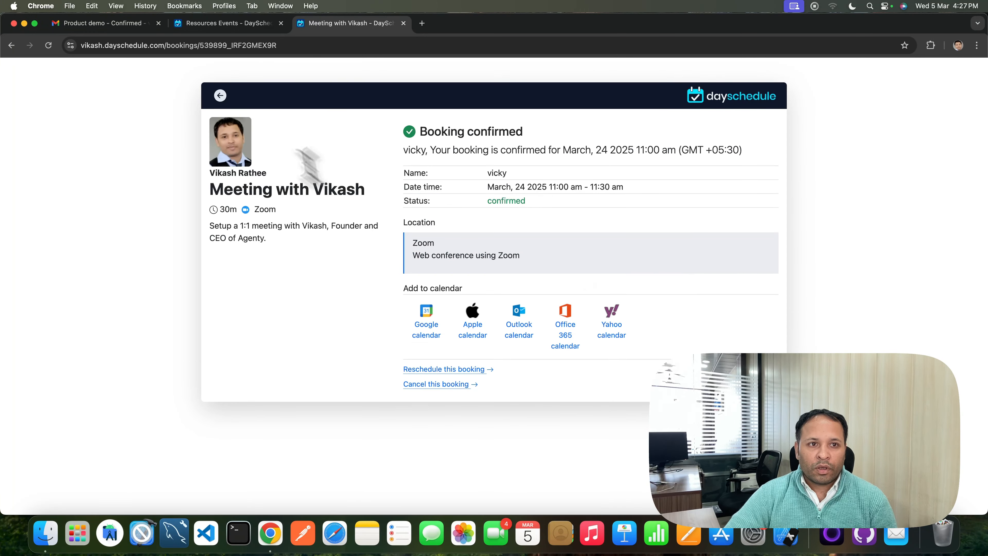
Check the invitee's Gmail inbox for the meeting invitation and the Product demo - Confirmed email, inspecting its sender details
left_click(102, 24)
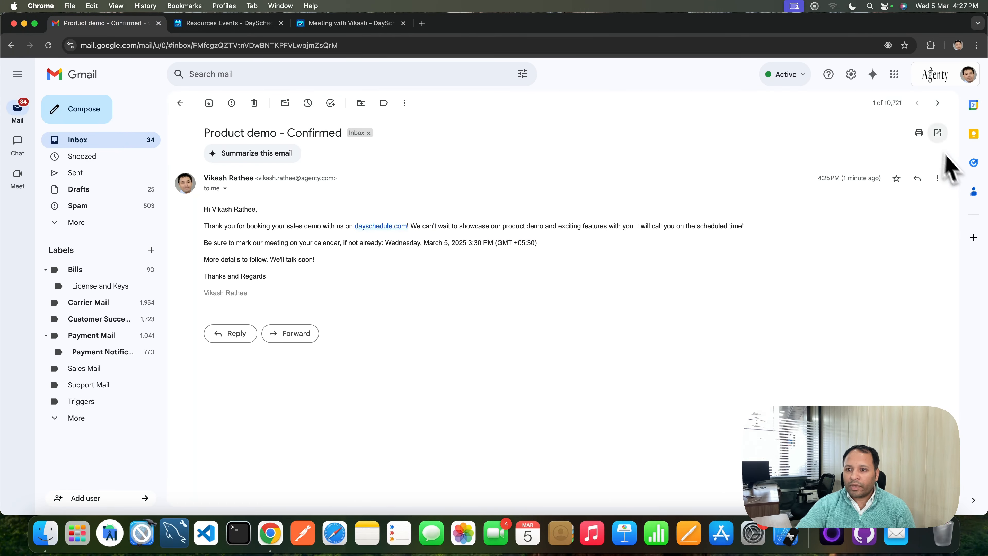
left_click(961, 77)
left_click(871, 290)
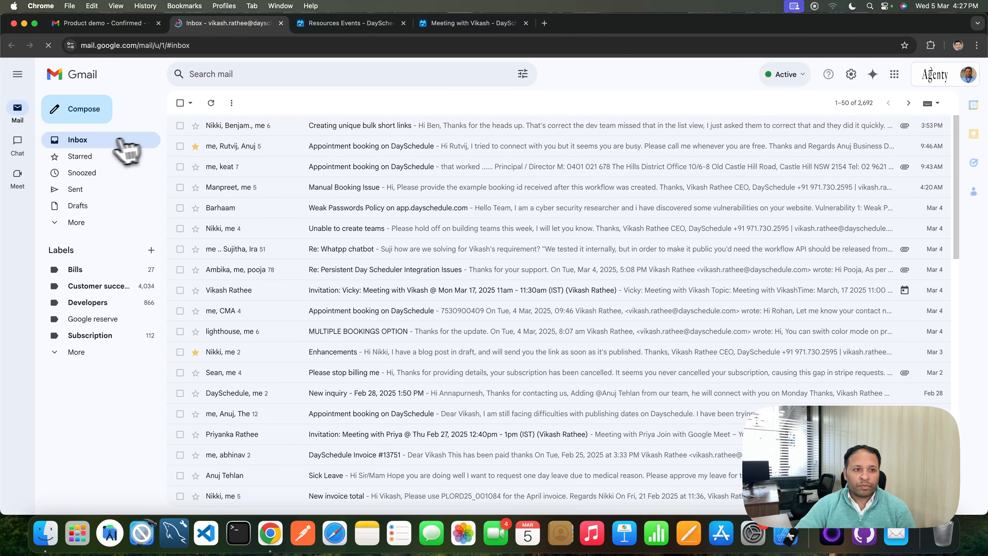
left_click(82, 142)
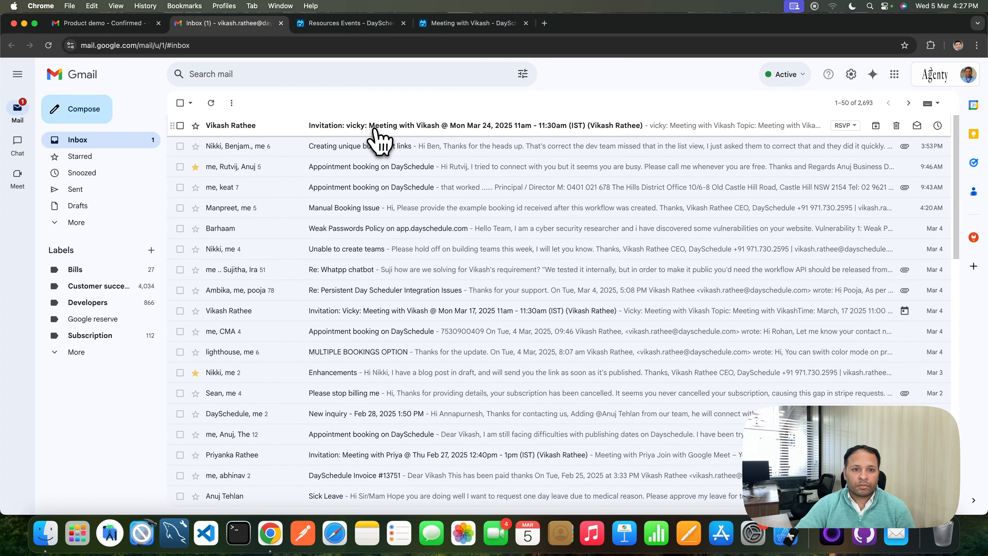
left_click(379, 134)
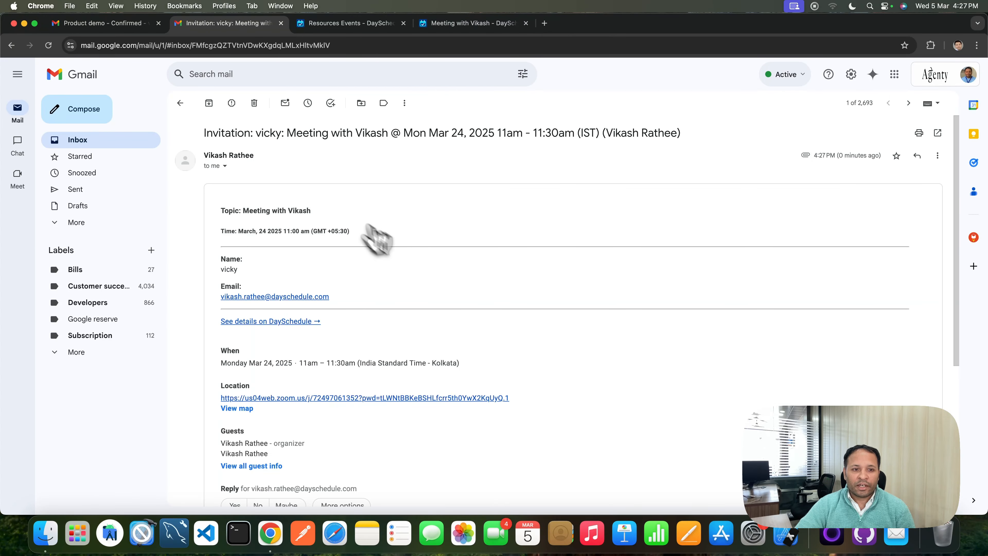
left_click(84, 141)
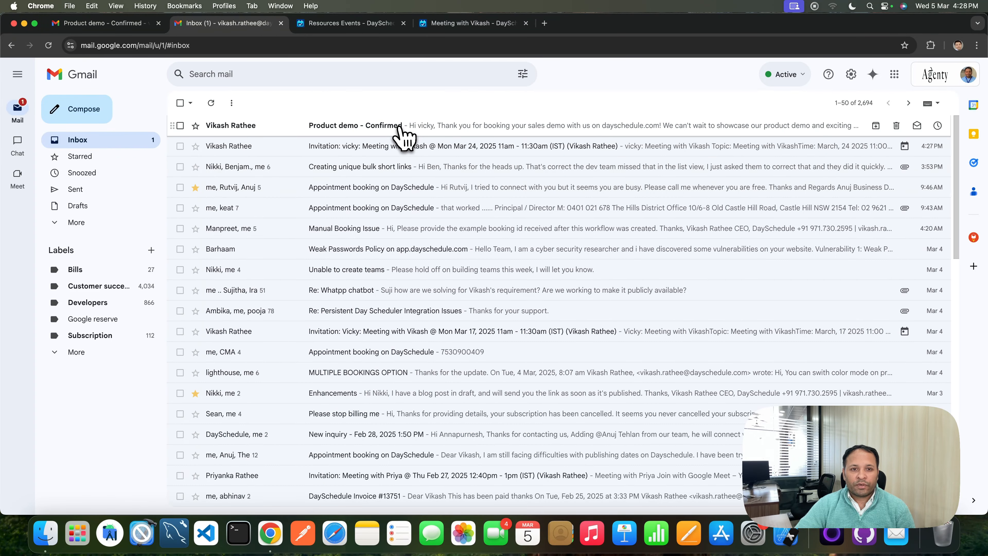
left_click(399, 126)
left_click(225, 188)
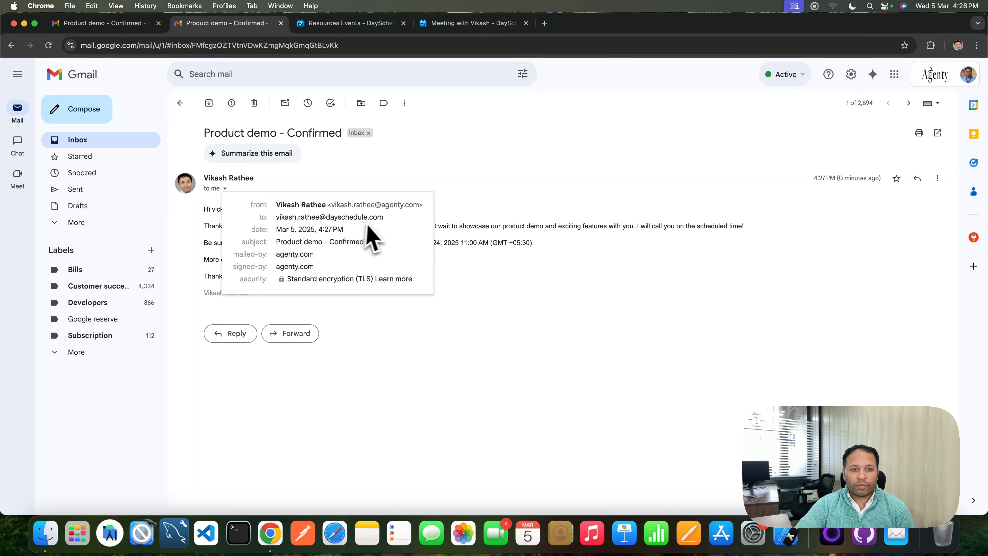
left_click_drag(382, 207, 434, 209)
left_click(451, 225)
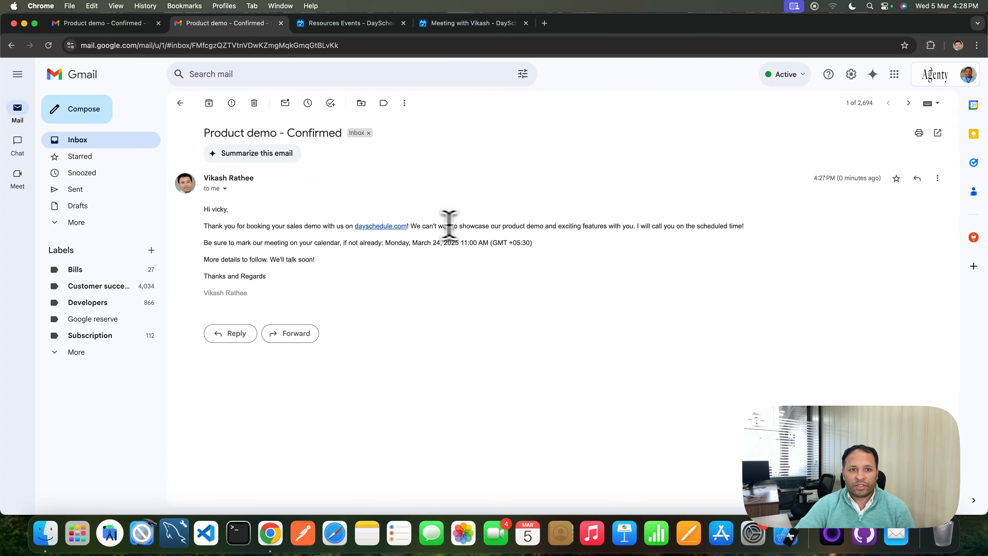
Browse the Email connectors under Connections and return to the Workflows list
left_click(361, 24)
left_click(217, 375)
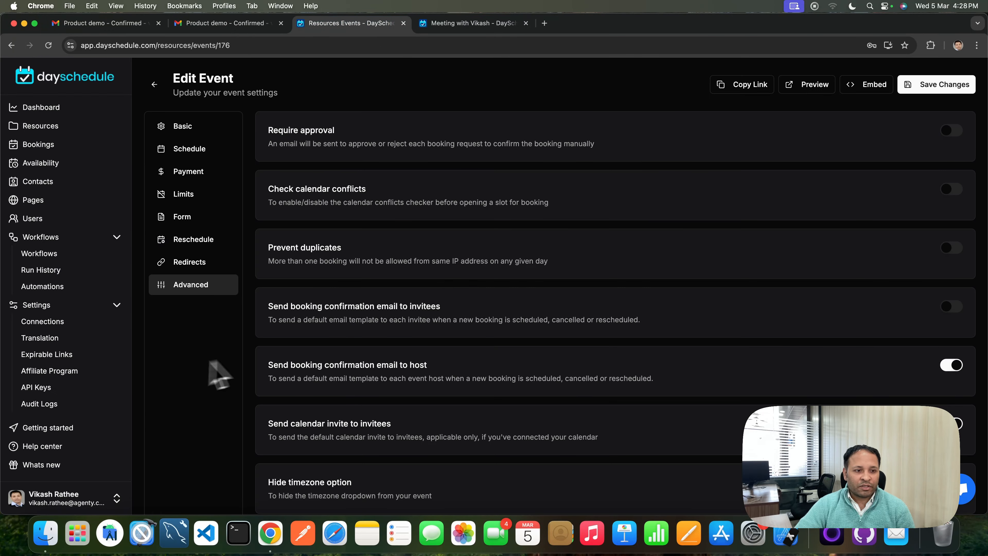
left_click(43, 328)
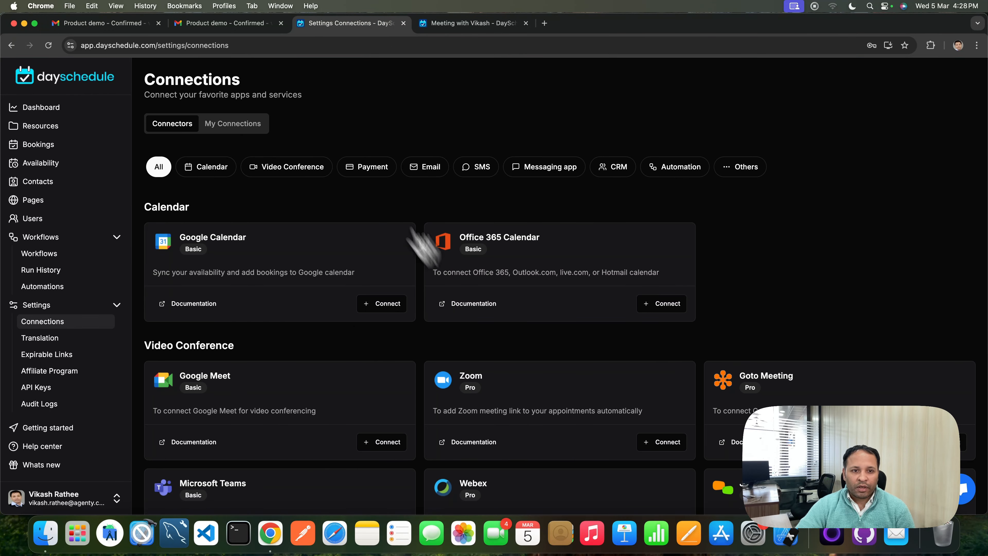
left_click(438, 170)
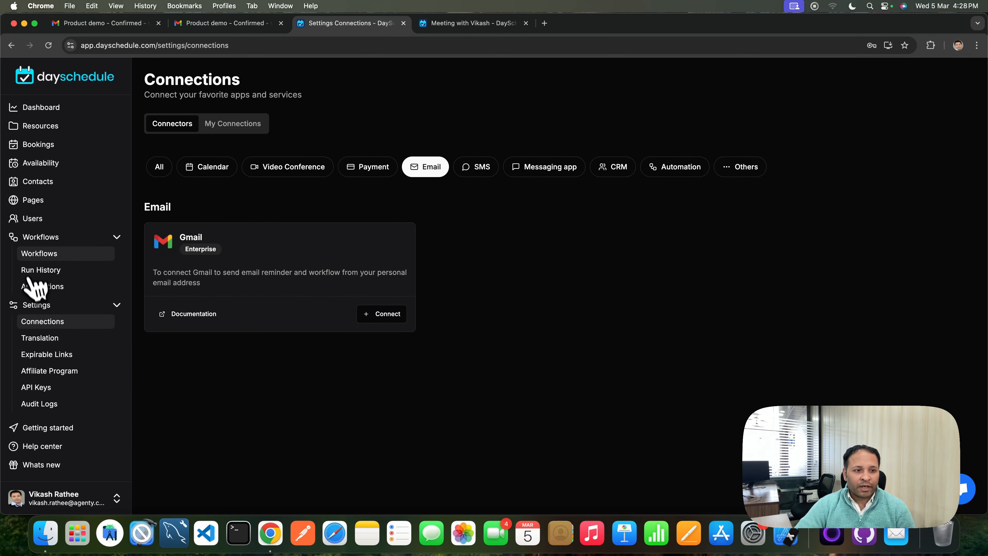
left_click(39, 253)
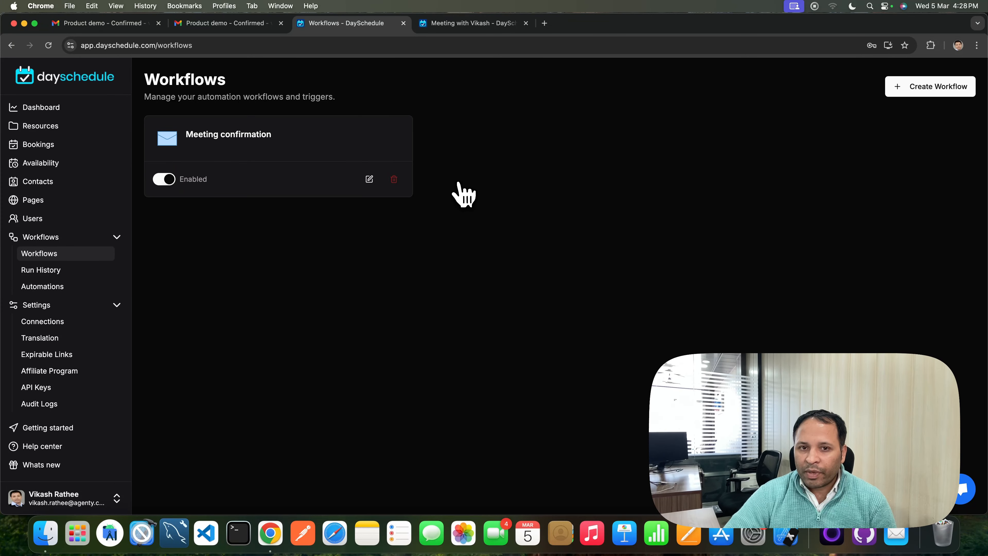
Start a new workflow triggered 15 minutes Before Event with Run immediately off, then leave the form without creating it
left_click(921, 94)
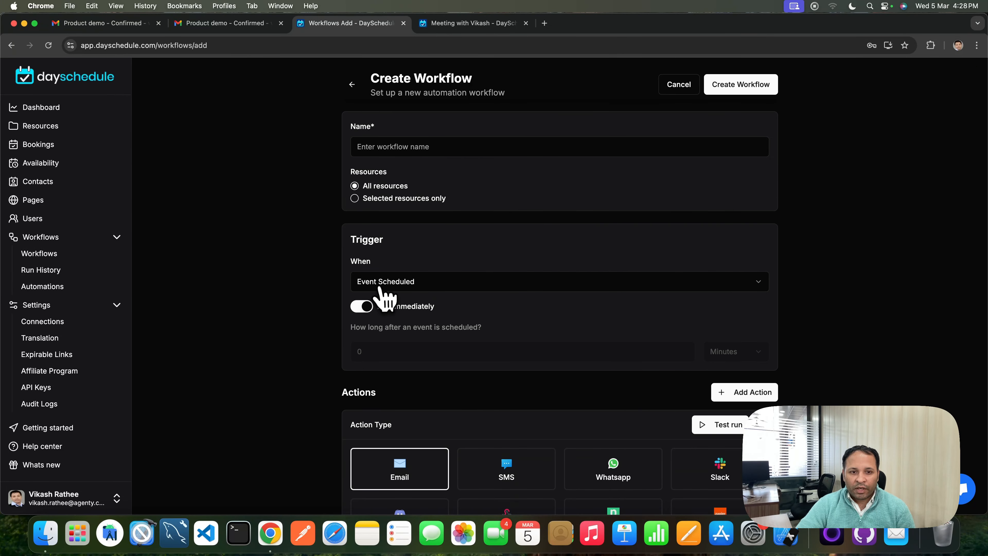
left_click(403, 283)
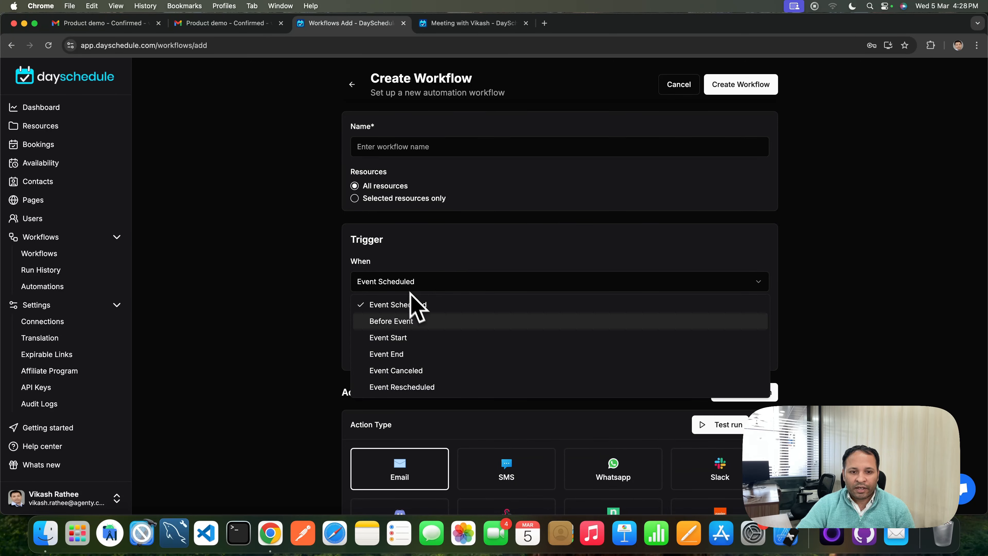
left_click(407, 326)
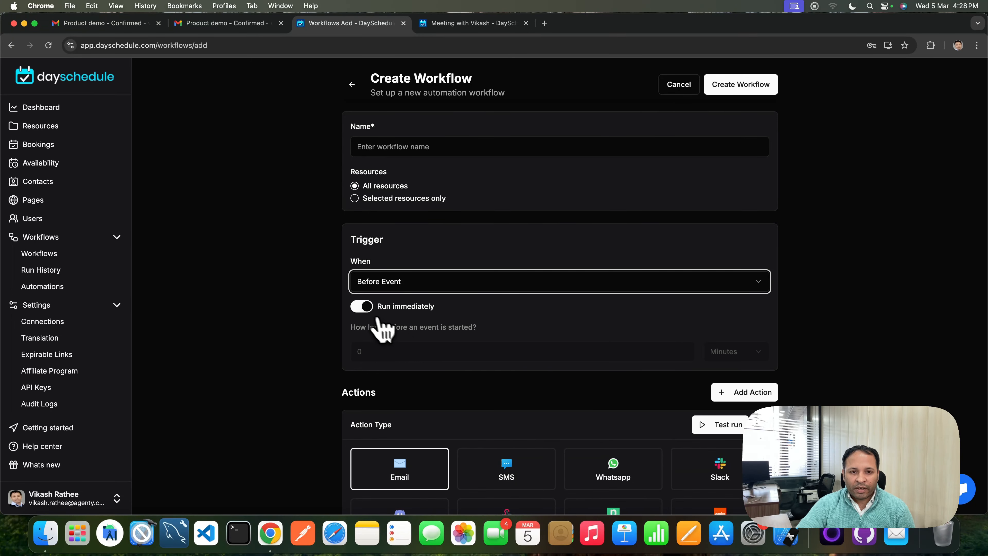
left_click(362, 308)
left_click(387, 352)
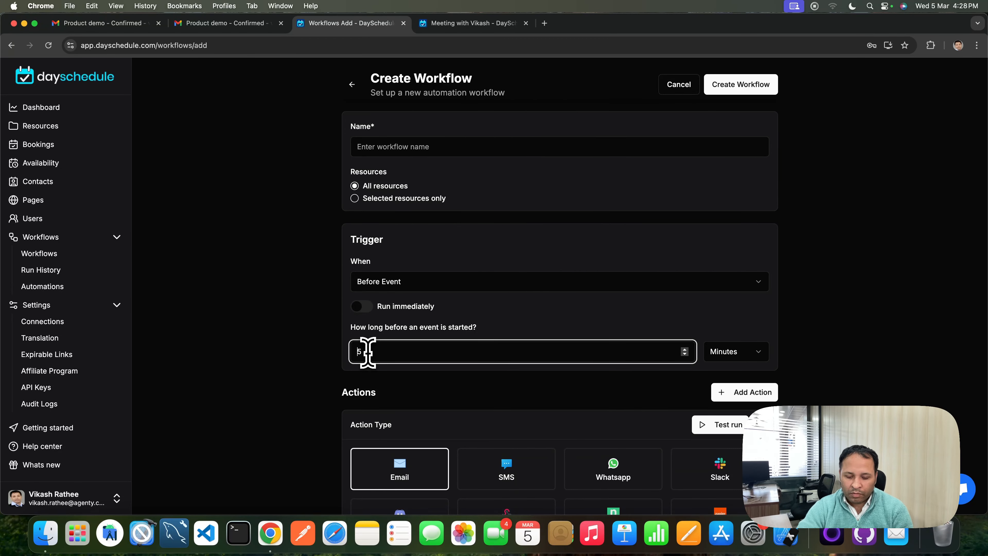
left_click(318, 349)
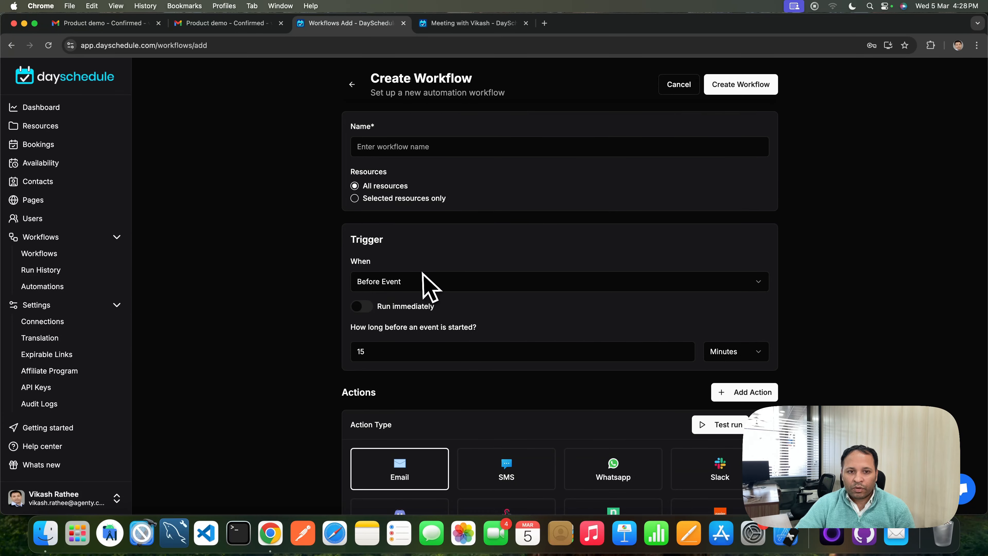
scroll(498, 354, "down", 10)
scroll(452, 236, "up", 1)
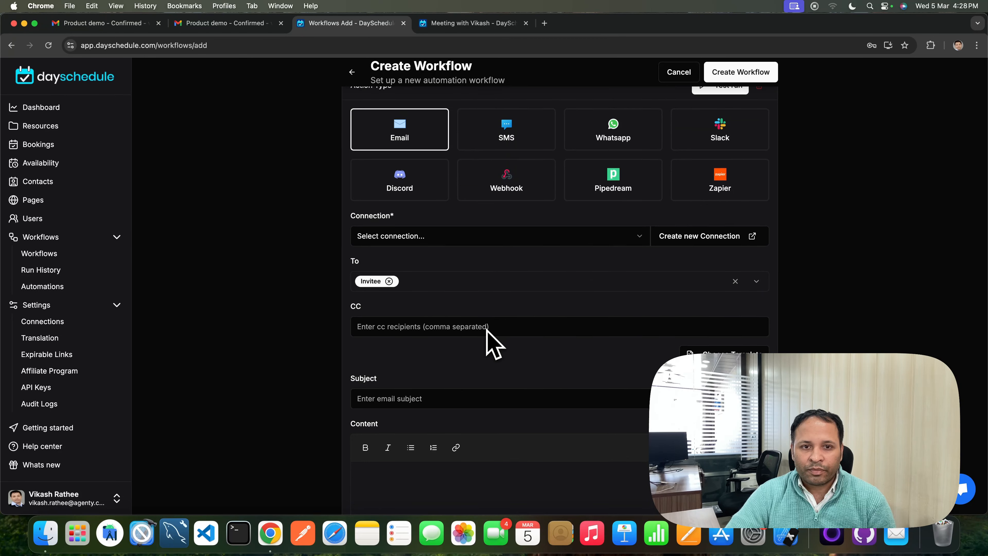
scroll(491, 342, "up", 9)
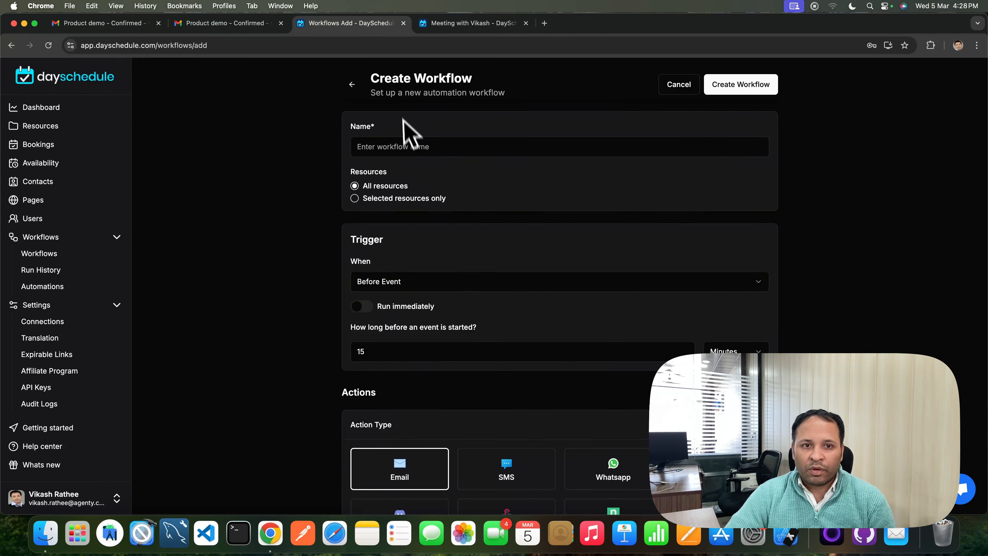
left_click(352, 84)
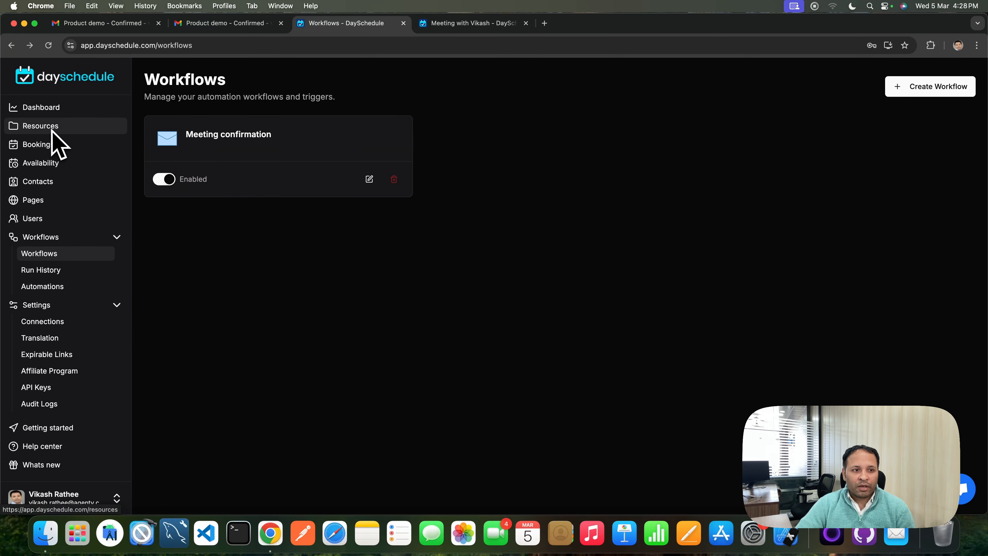
Open the Meeting with Vikash event's Advanced settings and review its booking confirmation email options
left_click(64, 135)
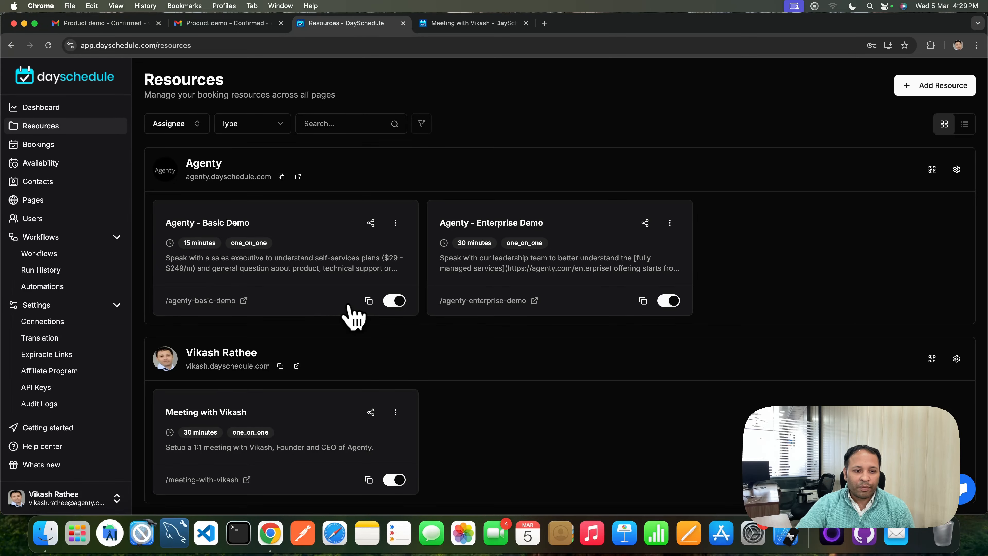
left_click(204, 439)
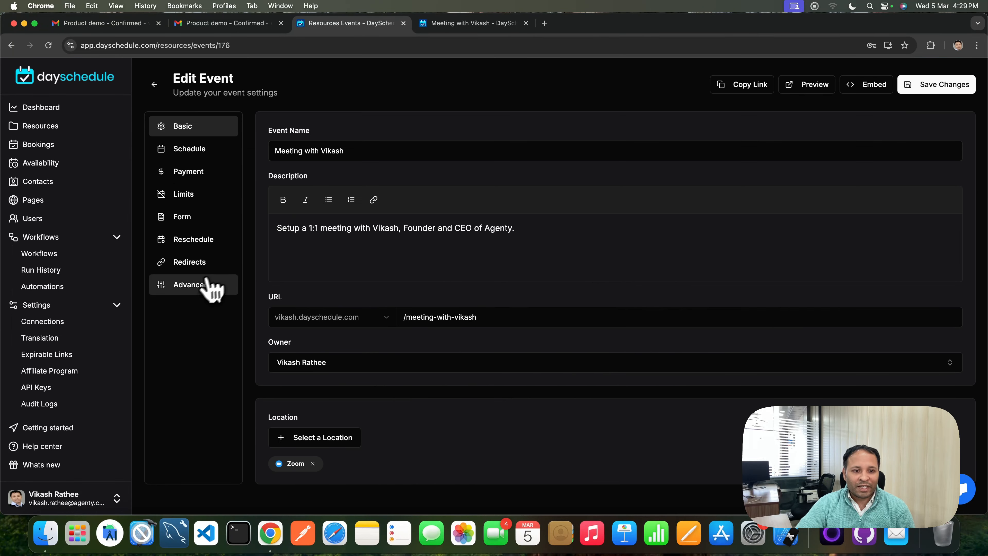
left_click(208, 282)
scroll(809, 257, "down", 3)
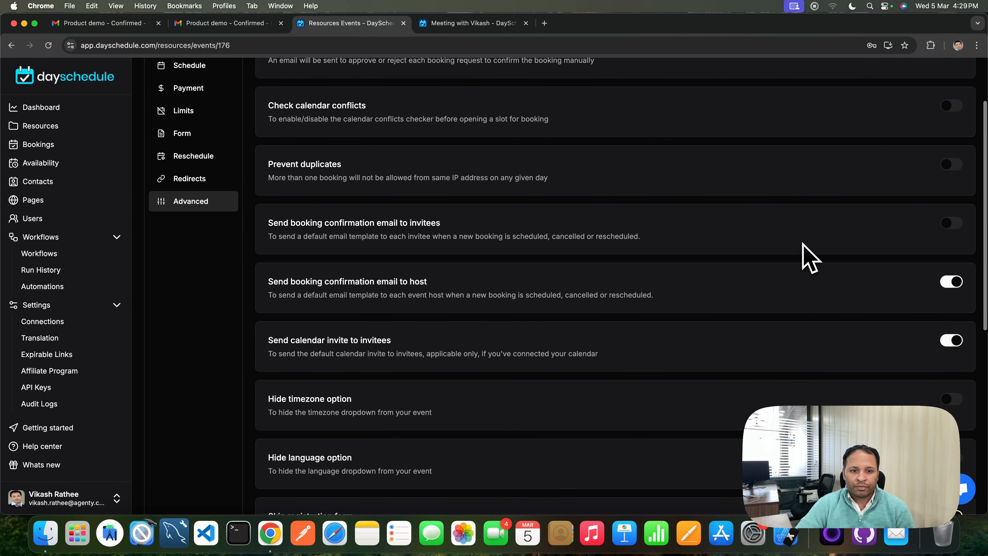
scroll(681, 273, "down", 2)
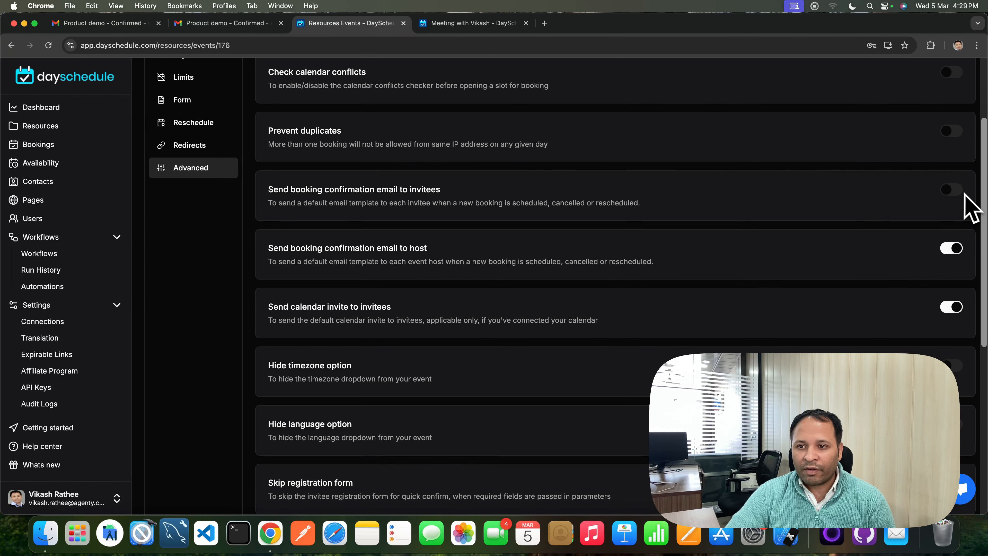